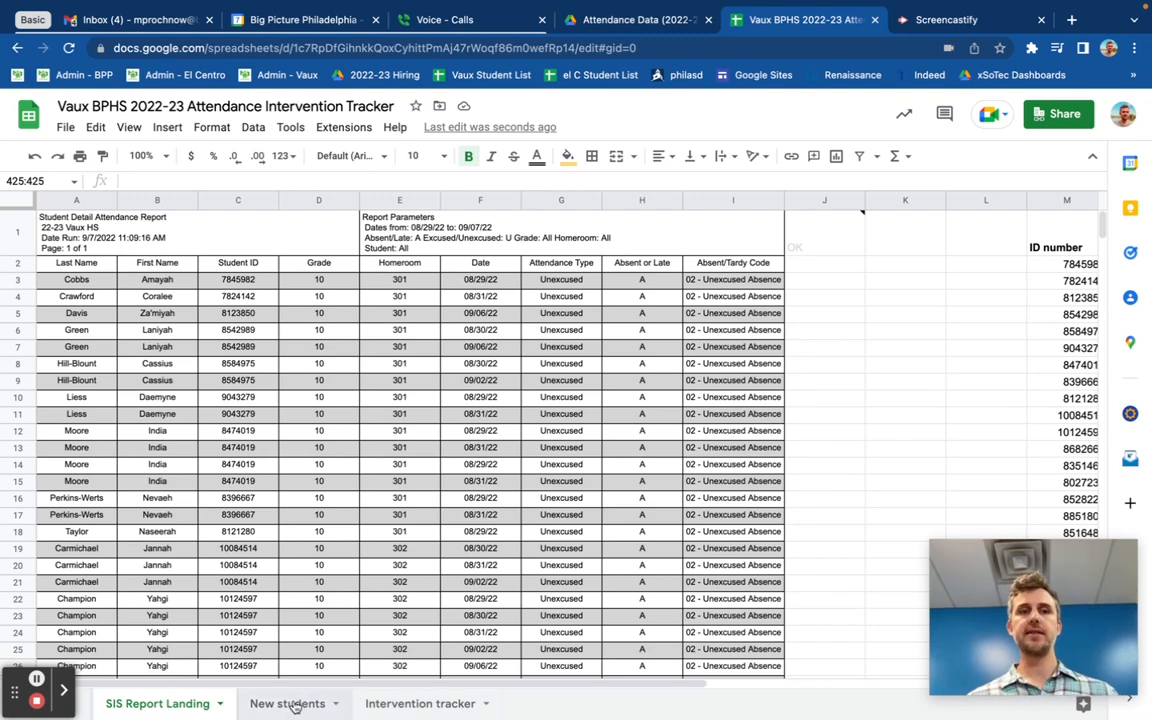
Step: Open the New students sheet and collapse its grouped columns so only the new-student list shows
{"action": "left_click", "coordinate": [220, 703]}
{"action": "left_click", "coordinate": [177, 589]}
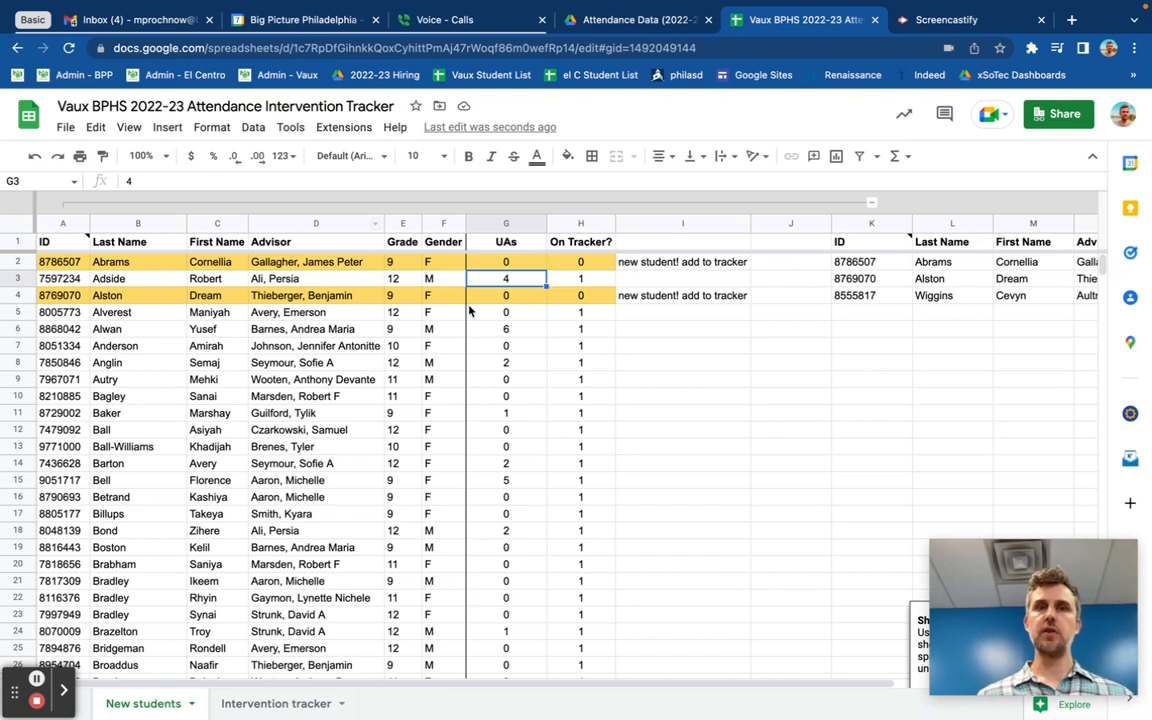
{"action": "left_click", "coordinate": [871, 204]}
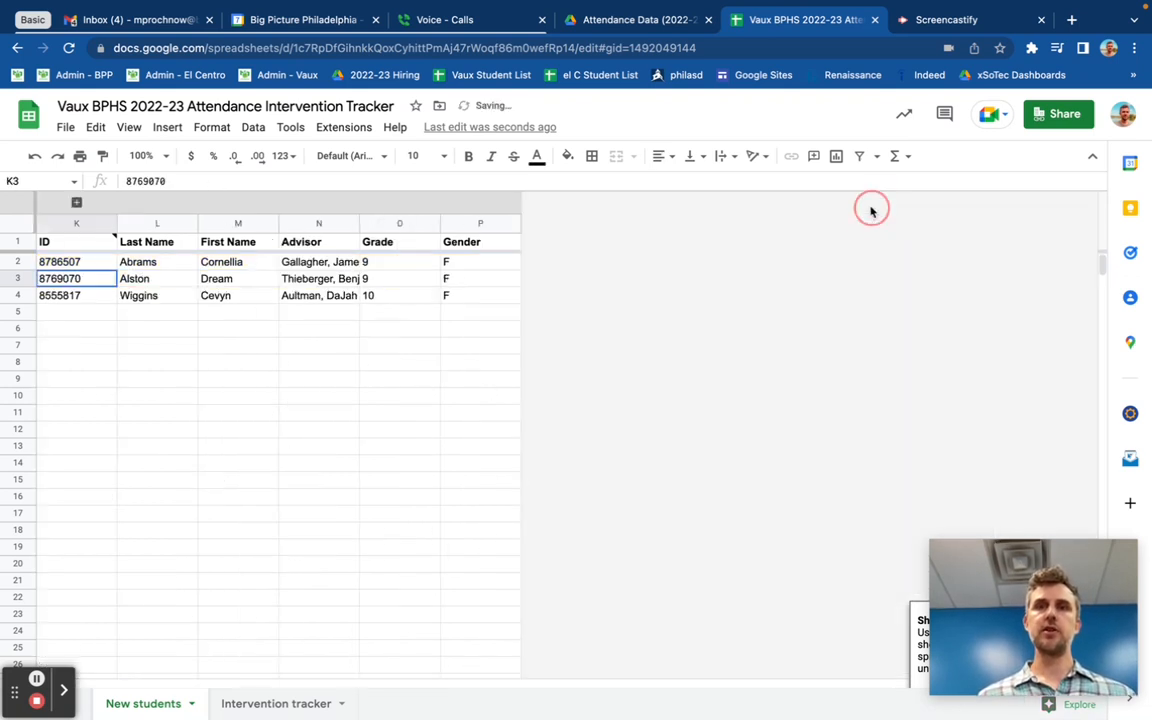
{"action": "left_click", "coordinate": [77, 203]}
{"action": "left_click", "coordinate": [872, 205]}
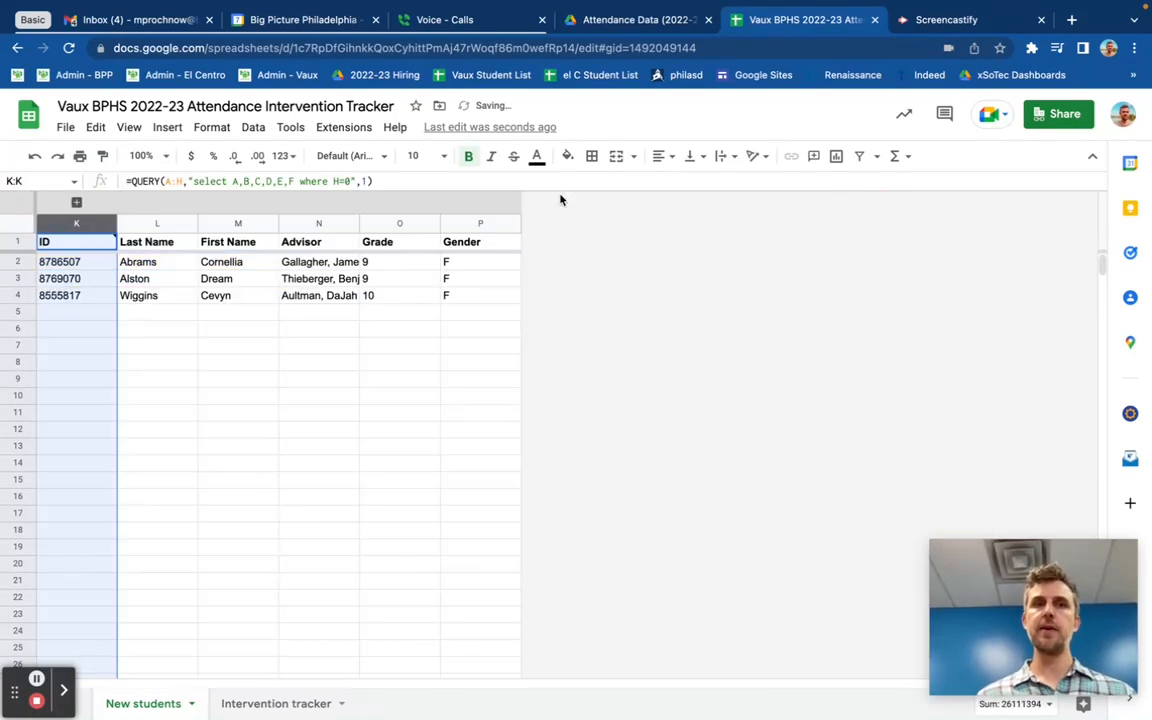
{"action": "left_click", "coordinate": [339, 379]}
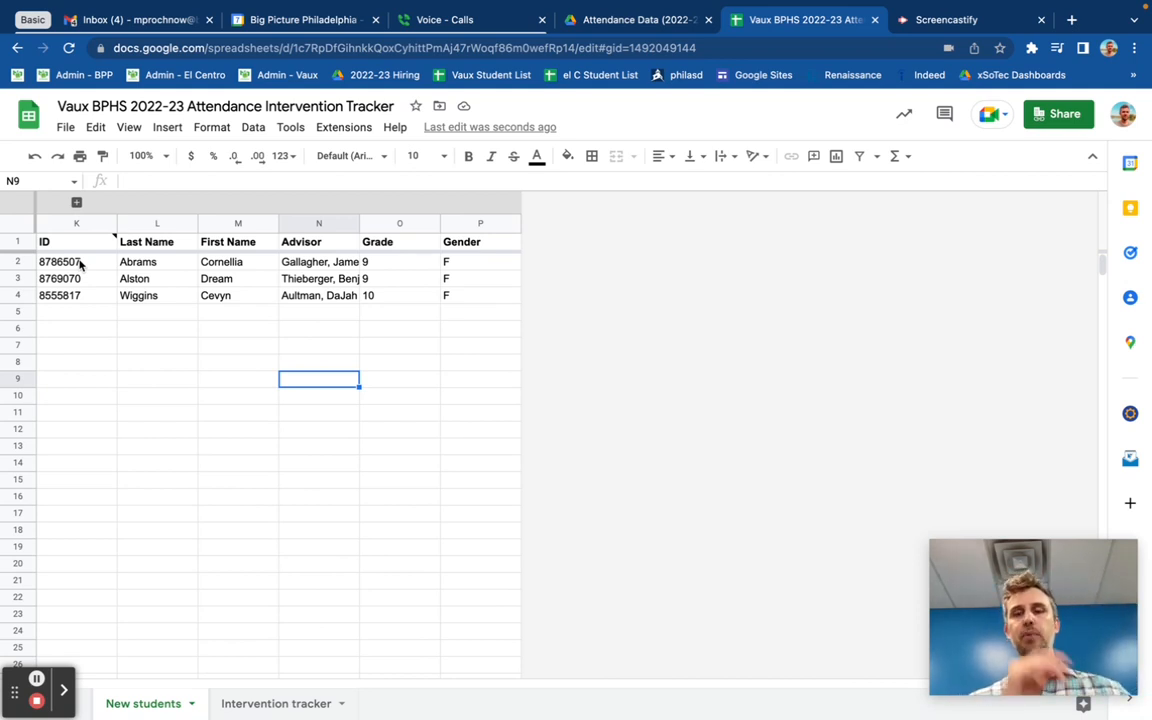
Step: Open the Intervention tracker sheet and browse its student list with UAs and tiers
{"action": "left_click", "coordinate": [264, 706]}
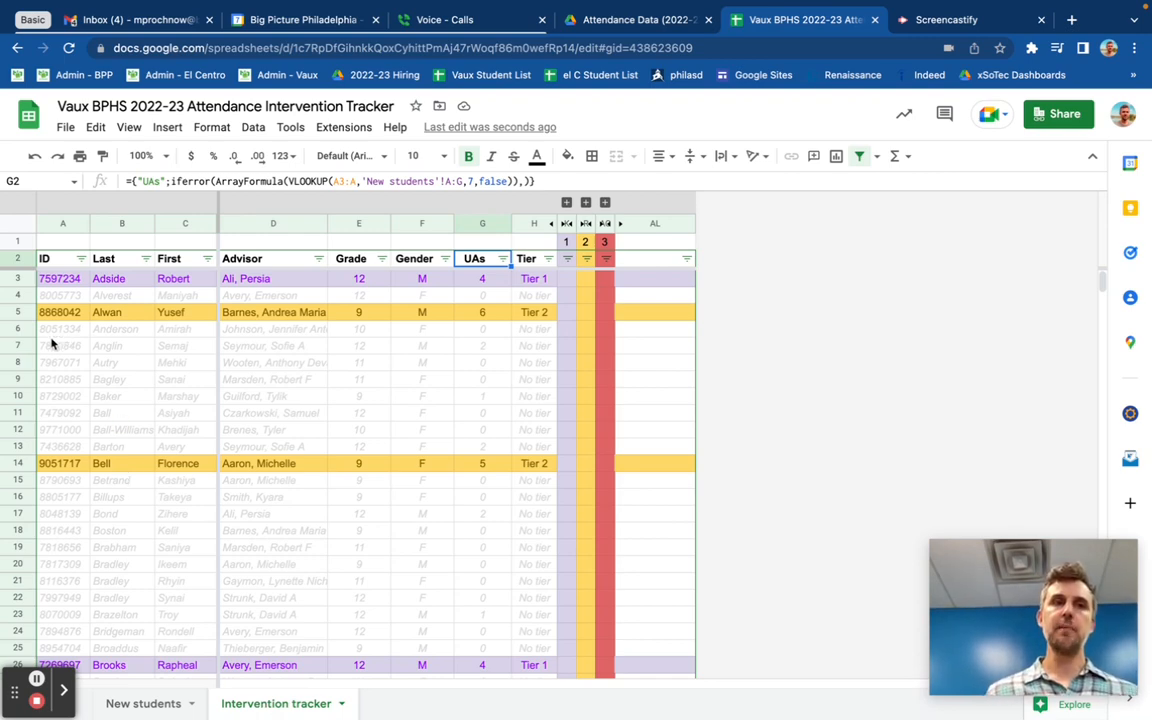
{"action": "left_click_drag", "start_coordinate": [43, 348], "coordinate": [530, 420]}
{"action": "left_click", "coordinate": [530, 420]}
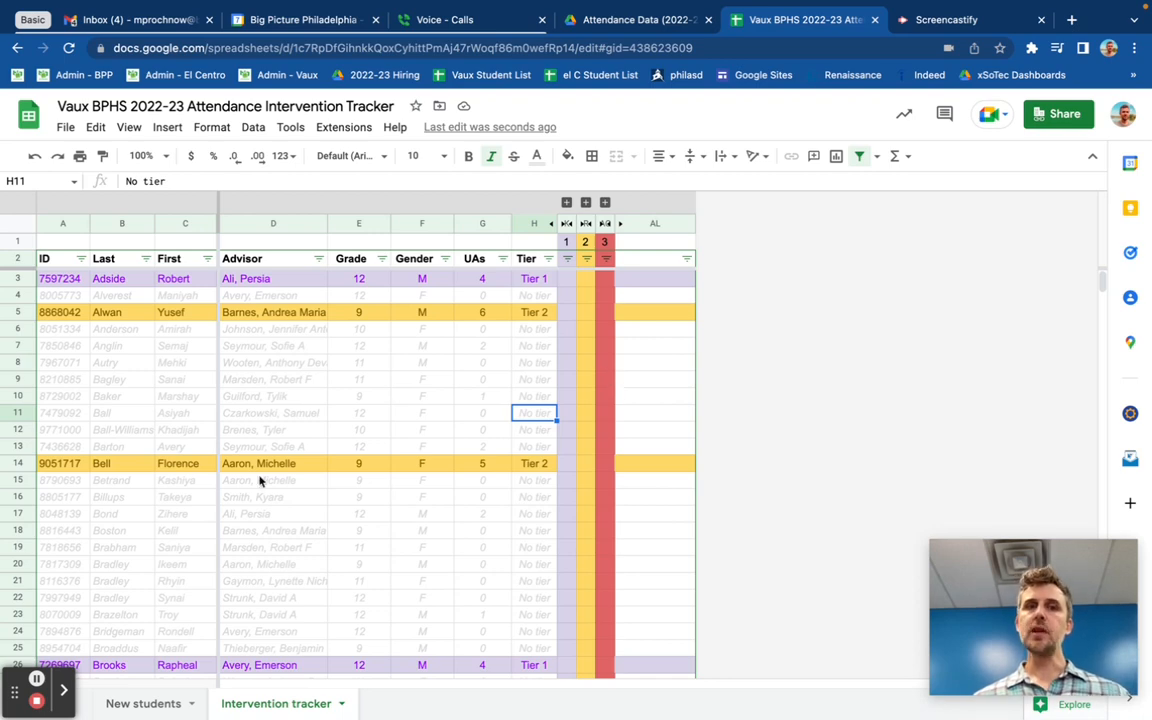
{"action": "scroll", "coordinate": [252, 489], "scroll_direction": "down", "scroll_amount": 10}
{"action": "scroll", "coordinate": [252, 489], "scroll_direction": "down", "scroll_amount": 18}
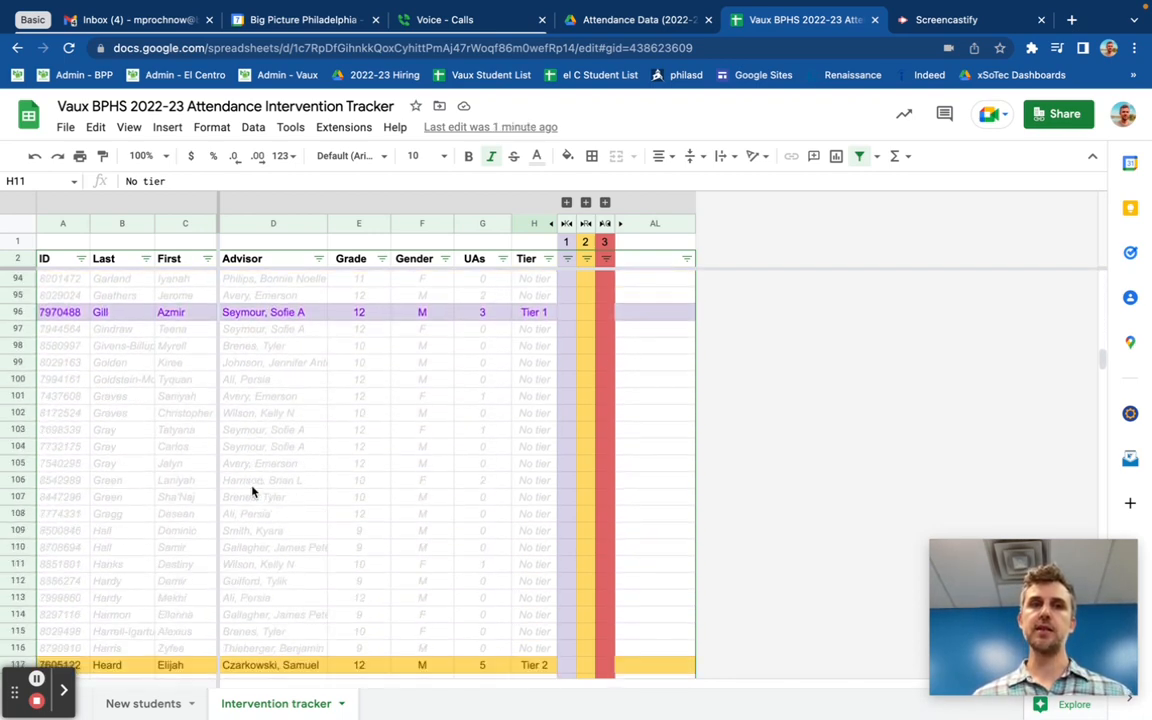
{"action": "scroll", "coordinate": [252, 489], "scroll_direction": "down", "scroll_amount": 7}
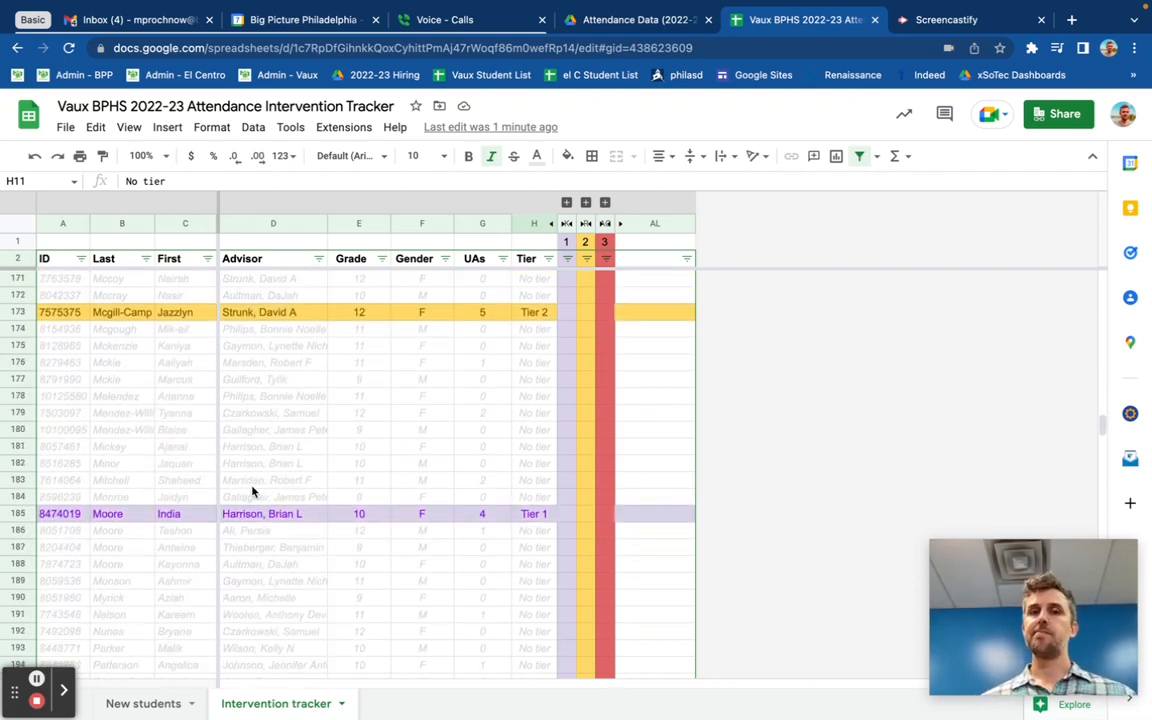
{"action": "scroll", "coordinate": [252, 489], "scroll_direction": "up", "scroll_amount": 20}
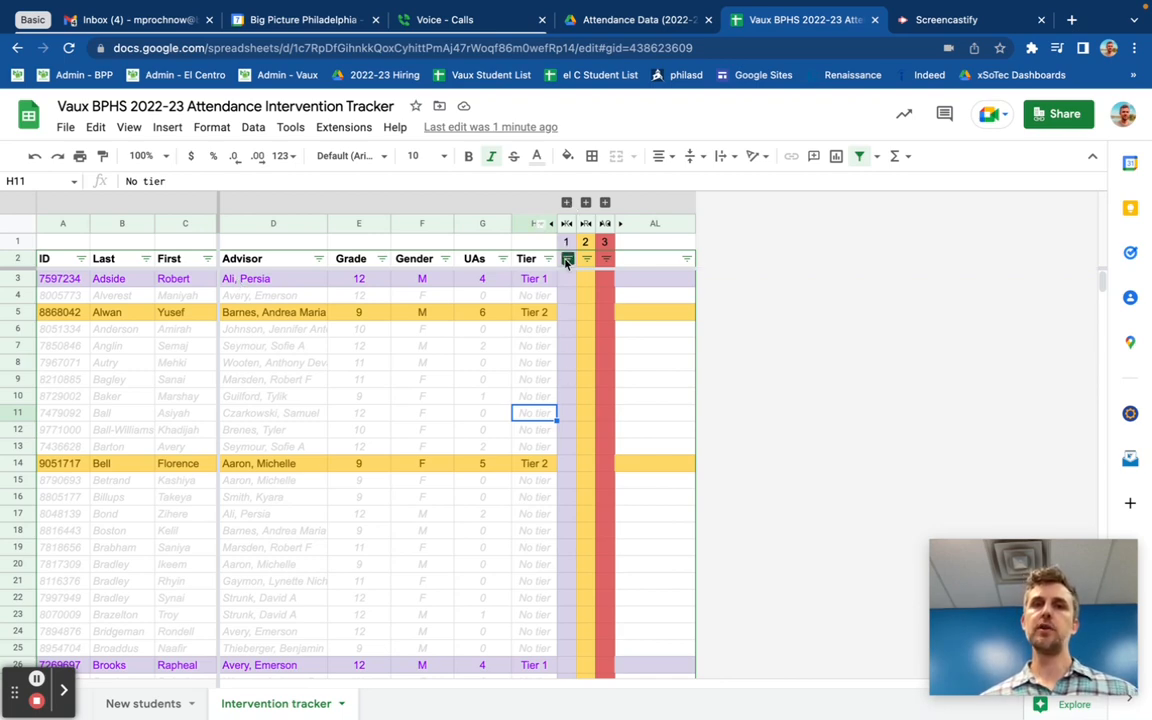
Step: Expand the Tier 1 columns and tick all four intervention checkboxes for the first Tier 1 student
{"action": "left_click", "coordinate": [566, 204]}
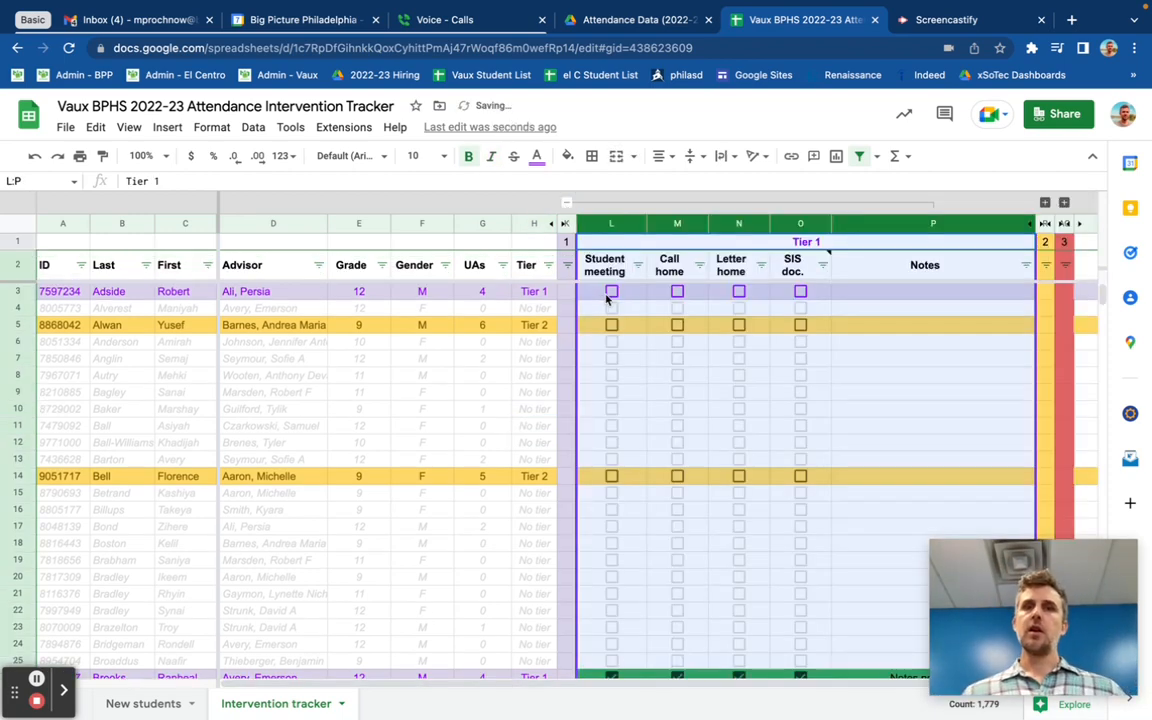
{"action": "left_click", "coordinate": [611, 293]}
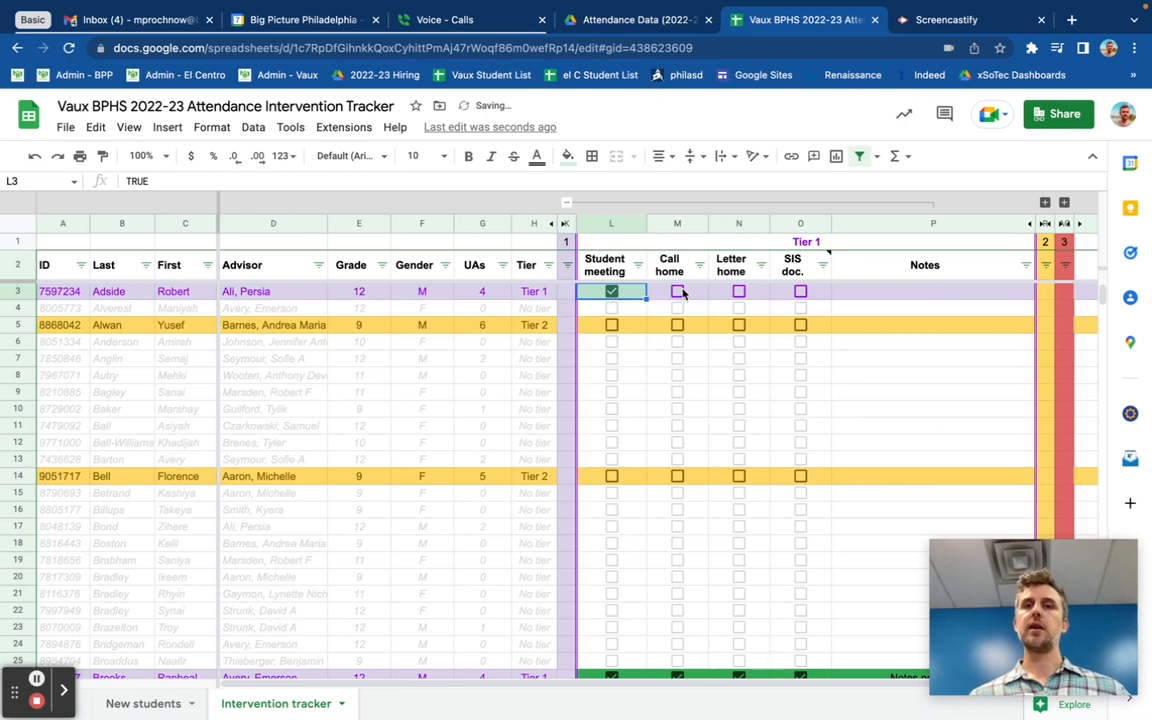
{"action": "left_click", "coordinate": [678, 292]}
{"action": "left_click", "coordinate": [739, 292]}
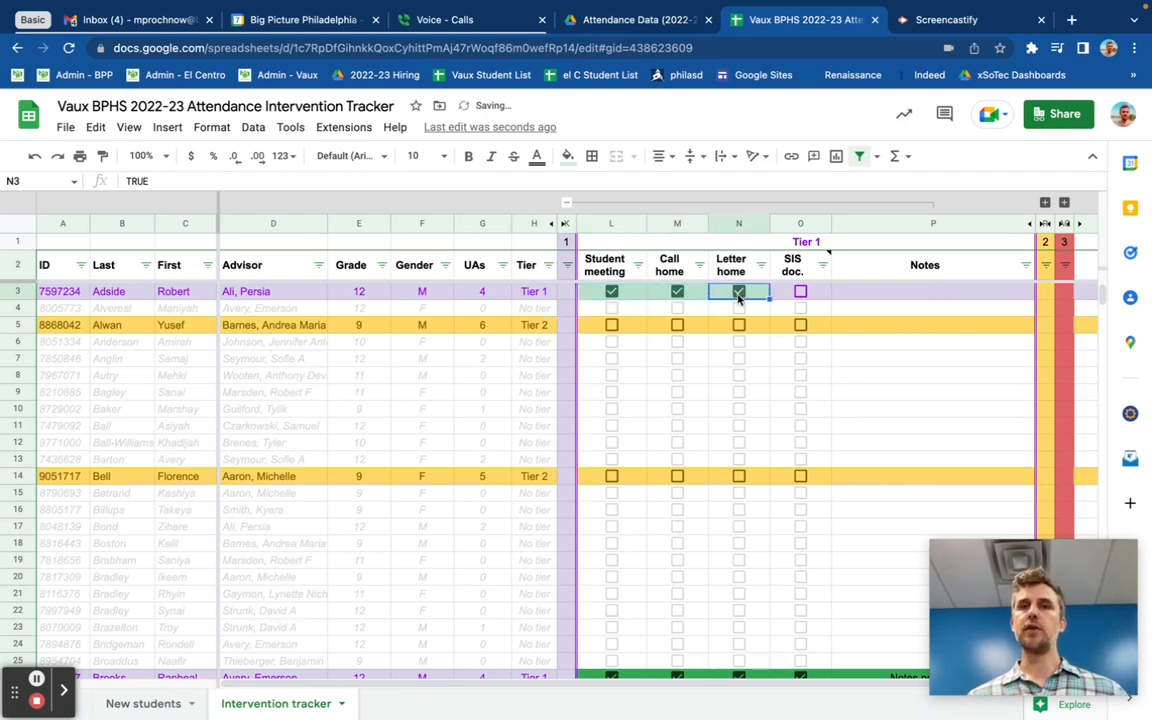
{"action": "left_click", "coordinate": [801, 292]}
{"action": "left_click", "coordinate": [848, 297]}
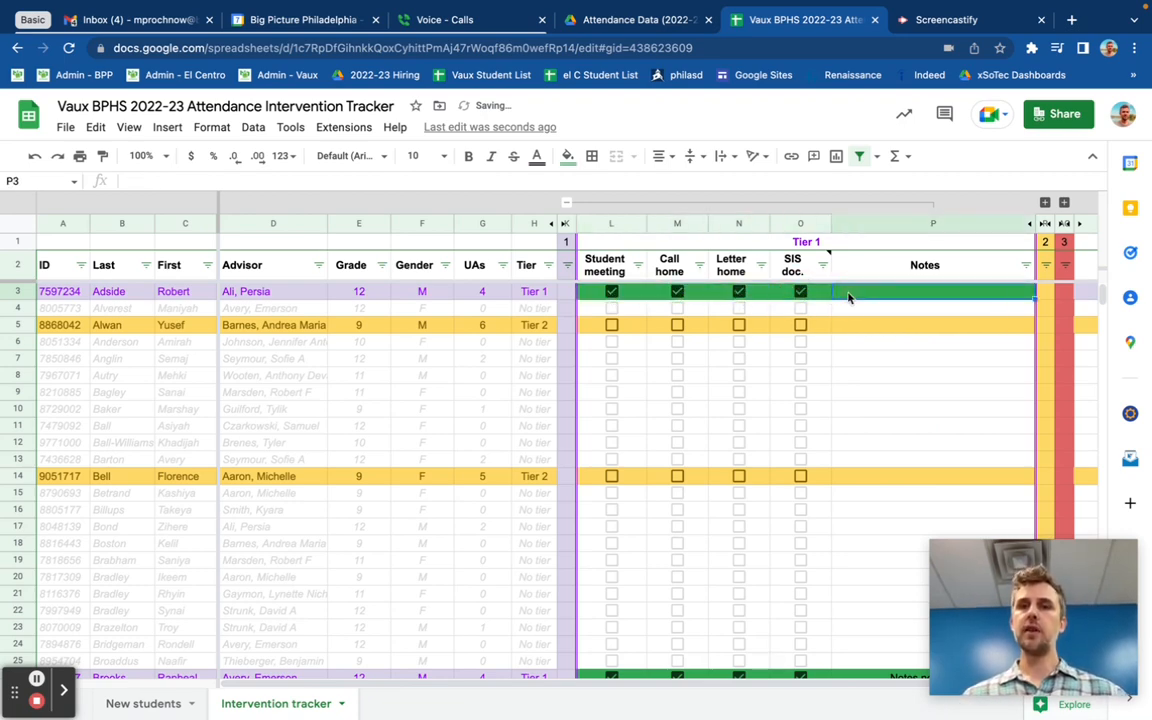
Step: Type notes into that student's Notes cell, then clear the cell
{"action": "type", "text": "notes"}
{"action": "key", "text": "Return"}
{"action": "key", "text": "Up"}
{"action": "key", "text": "BackSpace"}
Step: Untick and re-tick the student's SIS doc. checkbox
{"action": "key", "text": "Left"}
{"action": "key", "text": "space"}
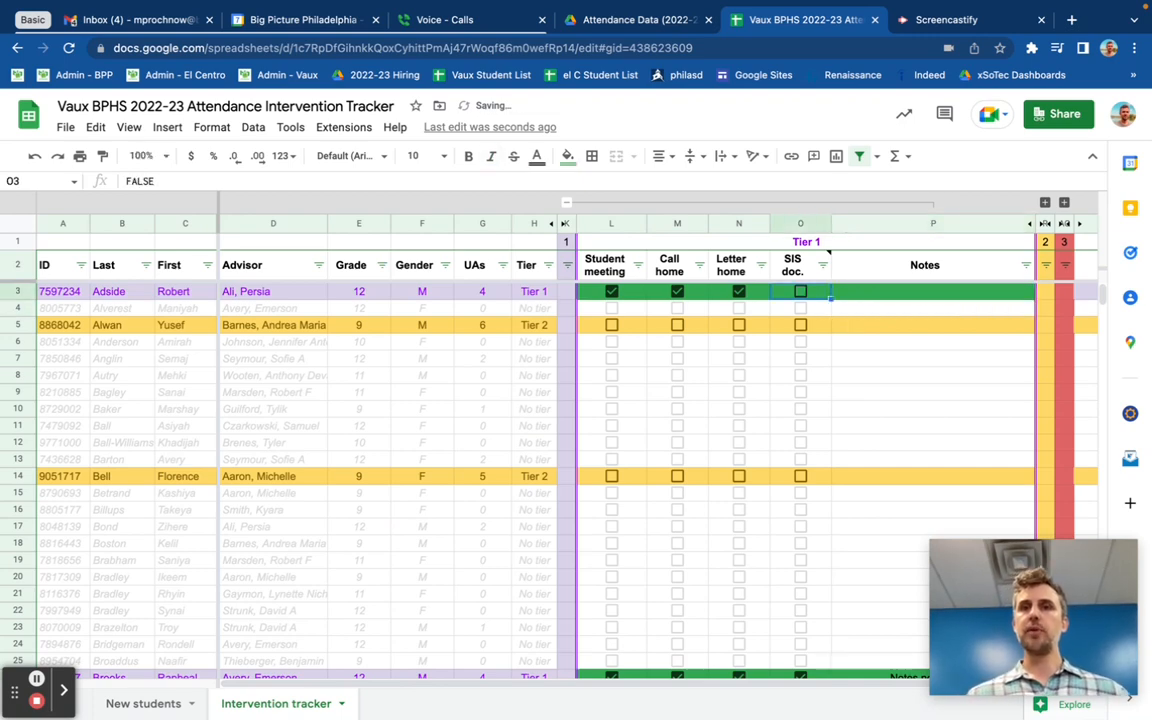
{"action": "key", "text": "Left"}
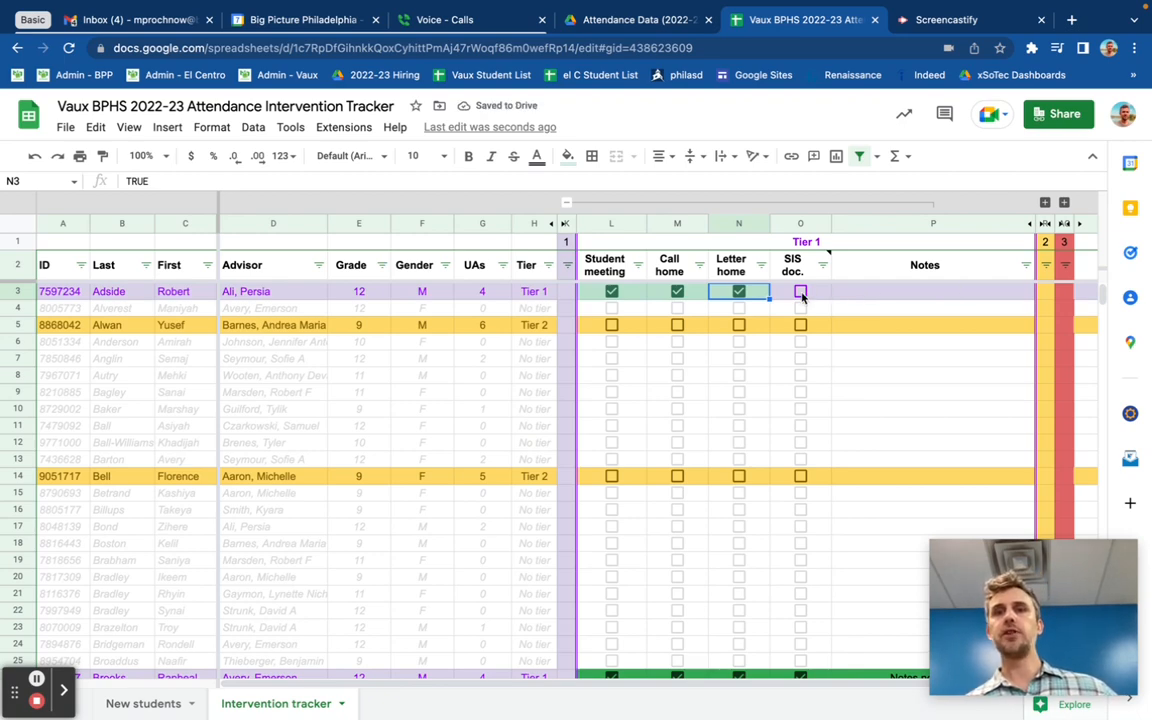
{"action": "left_click", "coordinate": [800, 292]}
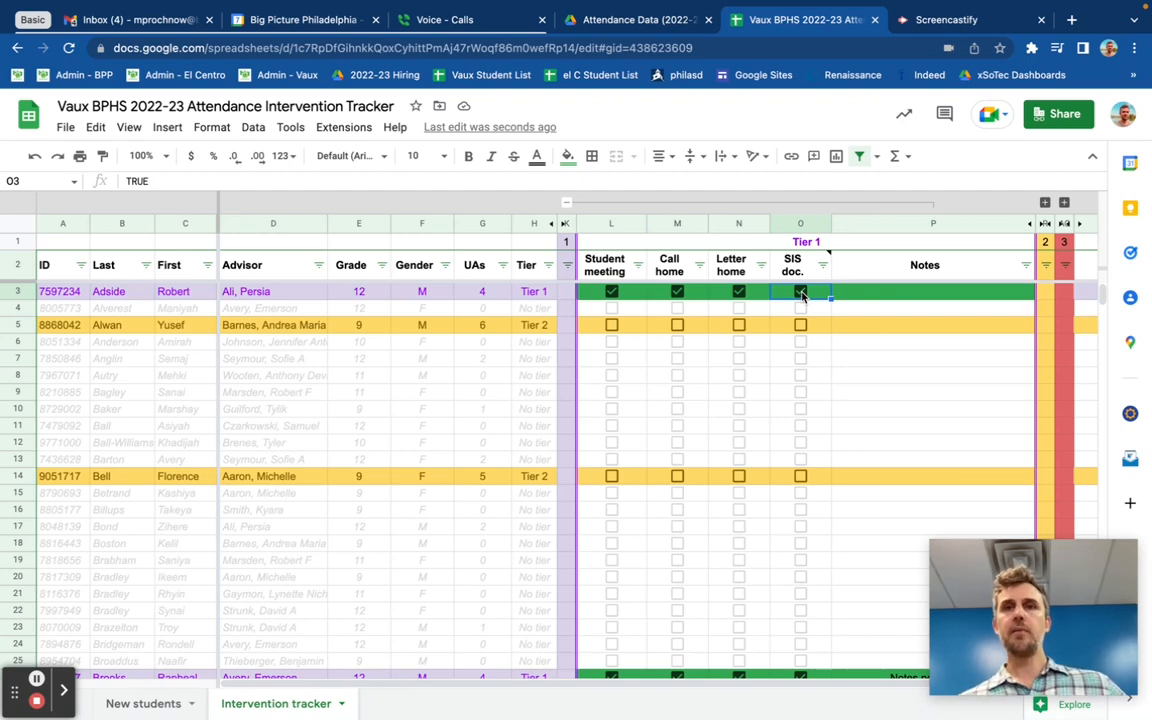
Step: Collapse the Tier 1 columns and filter the Tier column to show only Tier 1
{"action": "left_click", "coordinate": [566, 203]}
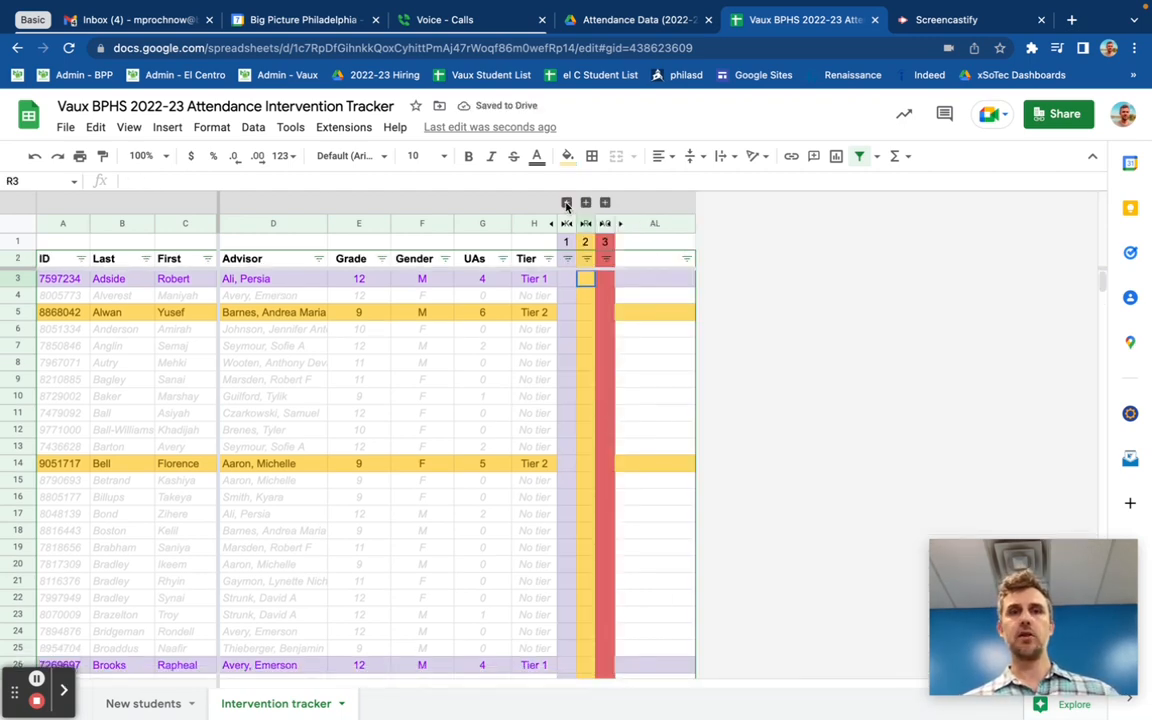
{"action": "left_click", "coordinate": [548, 259]}
{"action": "left_click", "coordinate": [392, 456]}
{"action": "left_click", "coordinate": [401, 588]}
{"action": "left_click", "coordinate": [513, 656]}
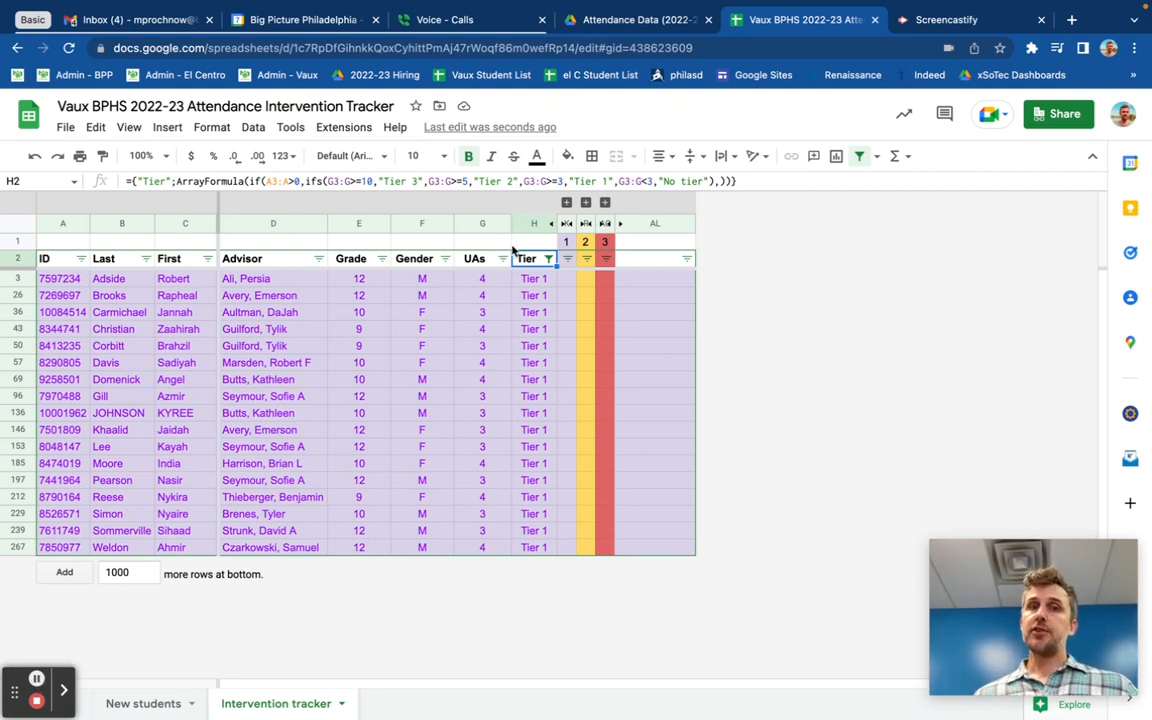
Step: Change the Tier filter to show only Tier 2
{"action": "left_click", "coordinate": [549, 259]}
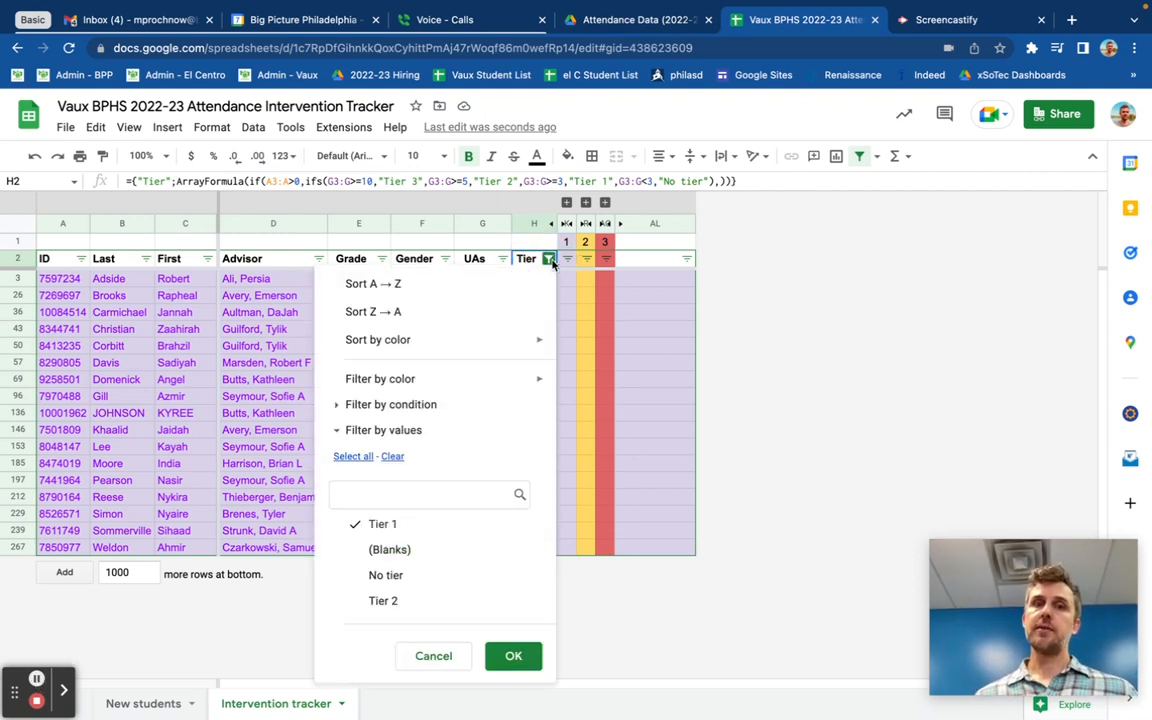
{"action": "left_click", "coordinate": [384, 523]}
{"action": "left_click", "coordinate": [390, 600]}
{"action": "left_click", "coordinate": [509, 655]}
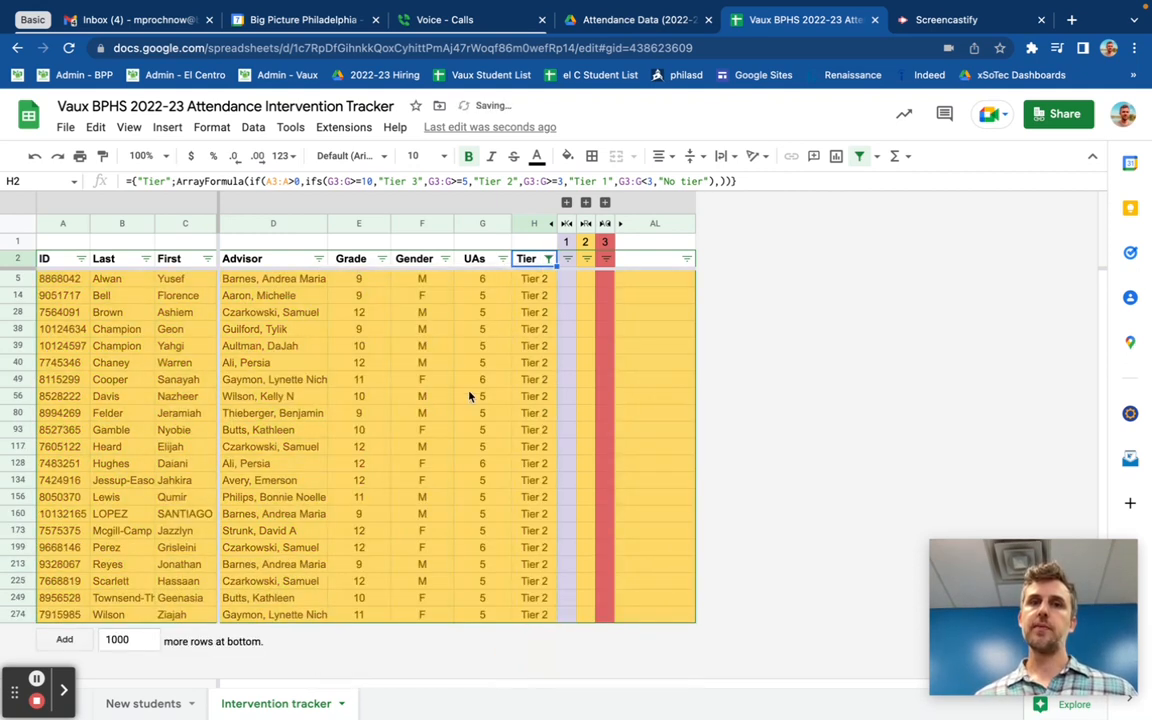
Step: Switch the Tier filter back to only Tier 1
{"action": "left_click", "coordinate": [549, 259]}
{"action": "left_click", "coordinate": [400, 525]}
{"action": "left_click", "coordinate": [393, 600]}
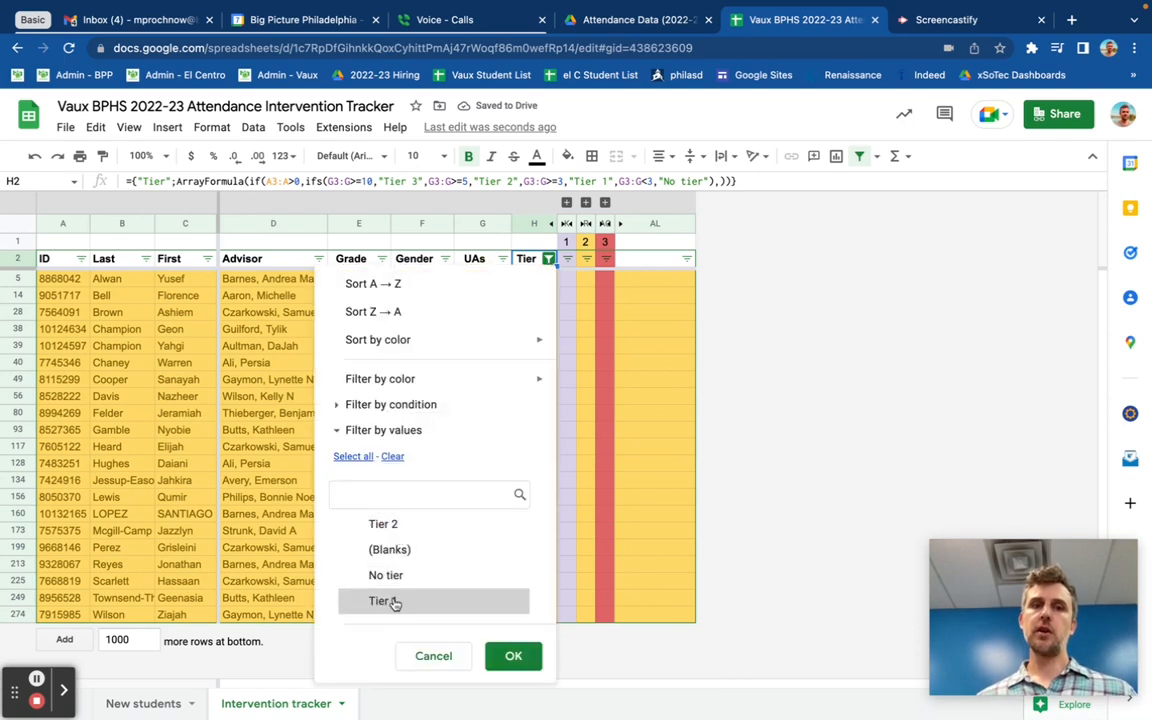
{"action": "left_click", "coordinate": [511, 656]}
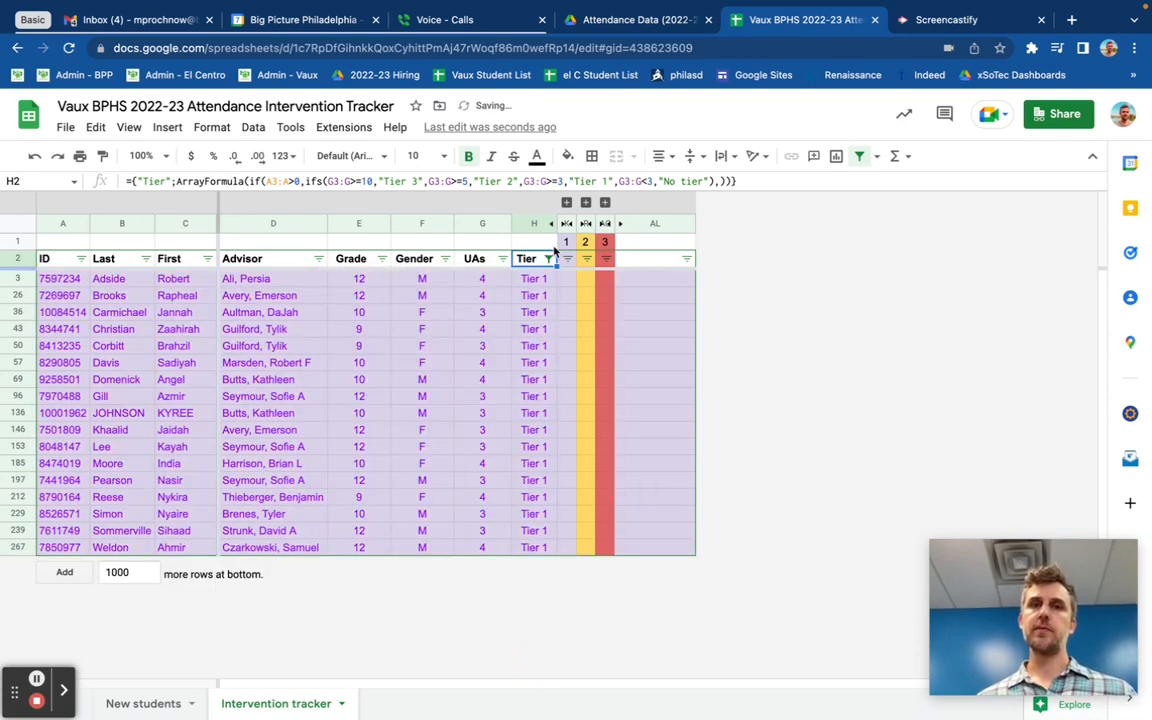
Step: Switch the Tier filter to only Tier 2 again
{"action": "left_click", "coordinate": [550, 259]}
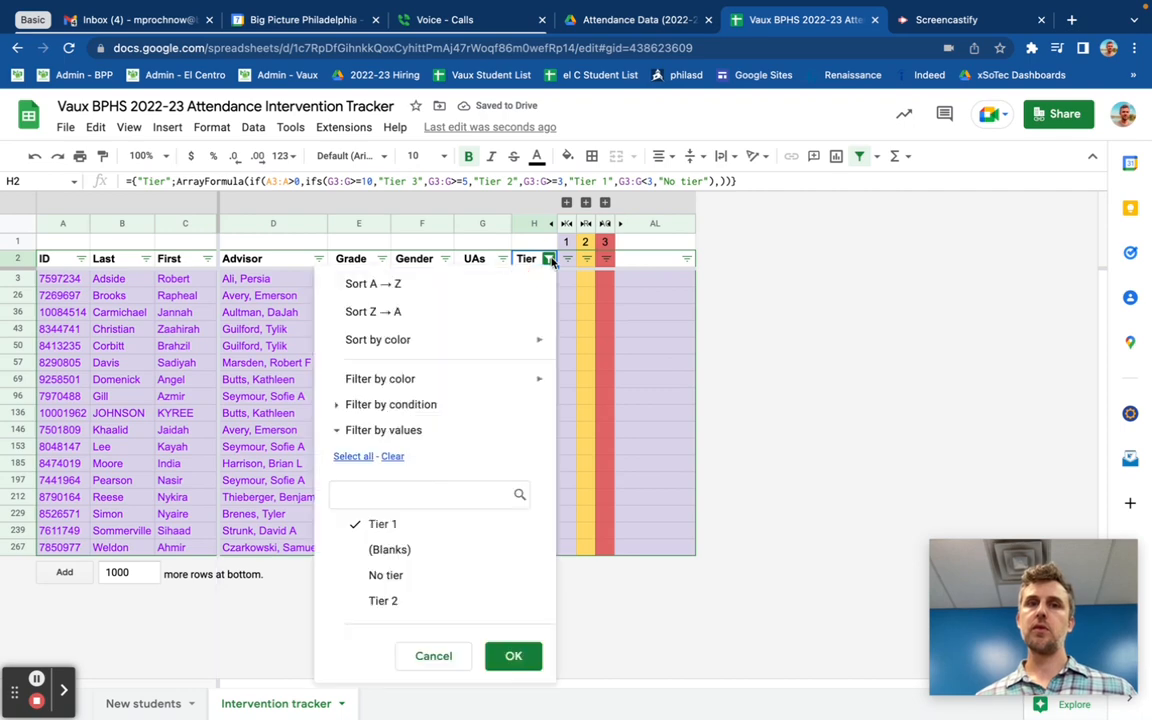
{"action": "left_click", "coordinate": [412, 525]}
{"action": "left_click", "coordinate": [440, 600]}
{"action": "left_click", "coordinate": [512, 654]}
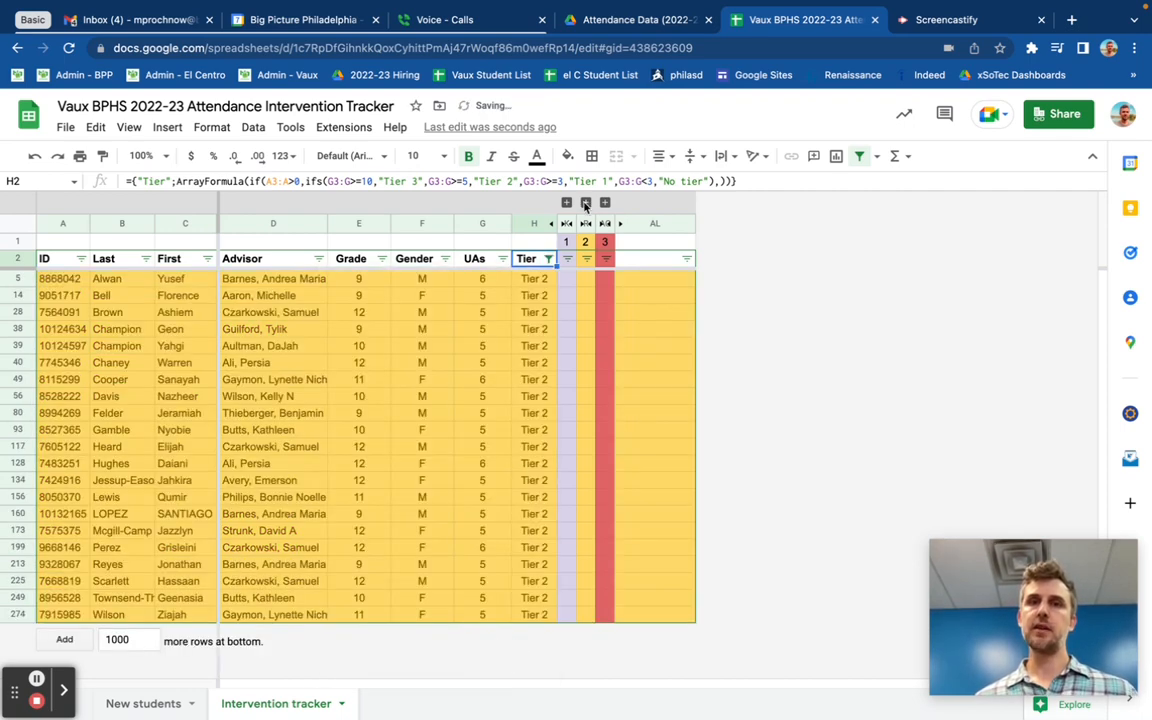
Step: Expand the Tier 2 columns and untick, then re-tick, the first row's first three checkboxes
{"action": "left_click", "coordinate": [585, 206]}
{"action": "scroll", "coordinate": [736, 376], "scroll_direction": "right", "scroll_amount": 3}
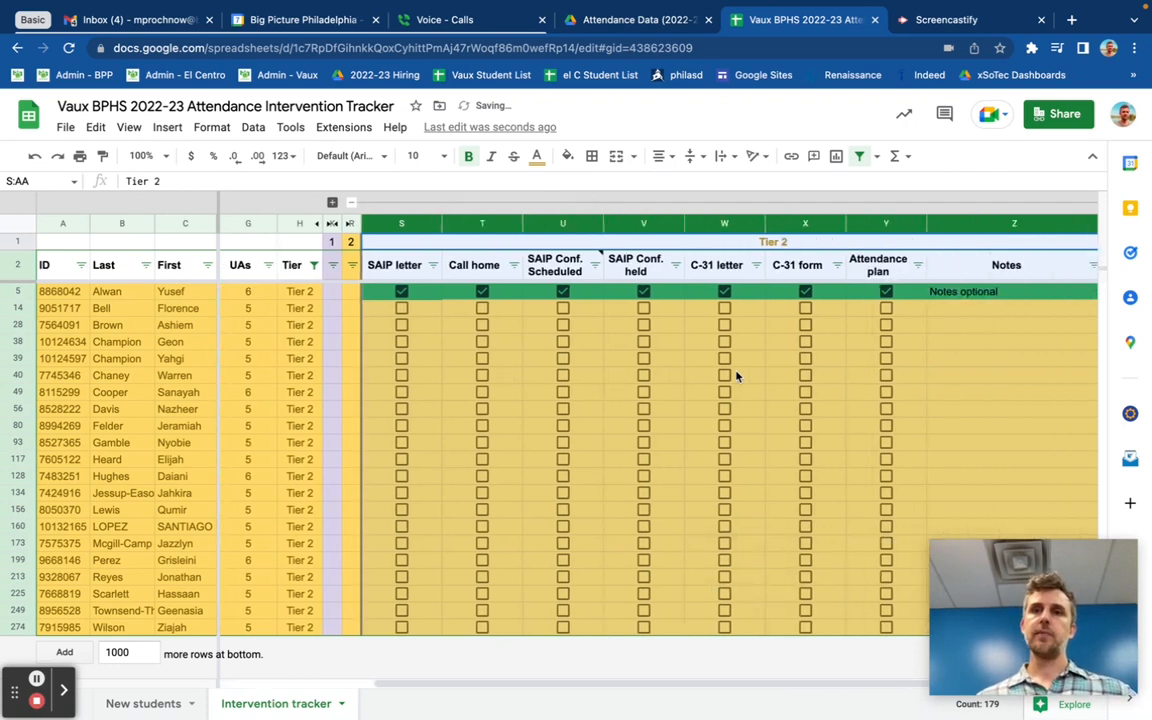
{"action": "left_click", "coordinate": [401, 291]}
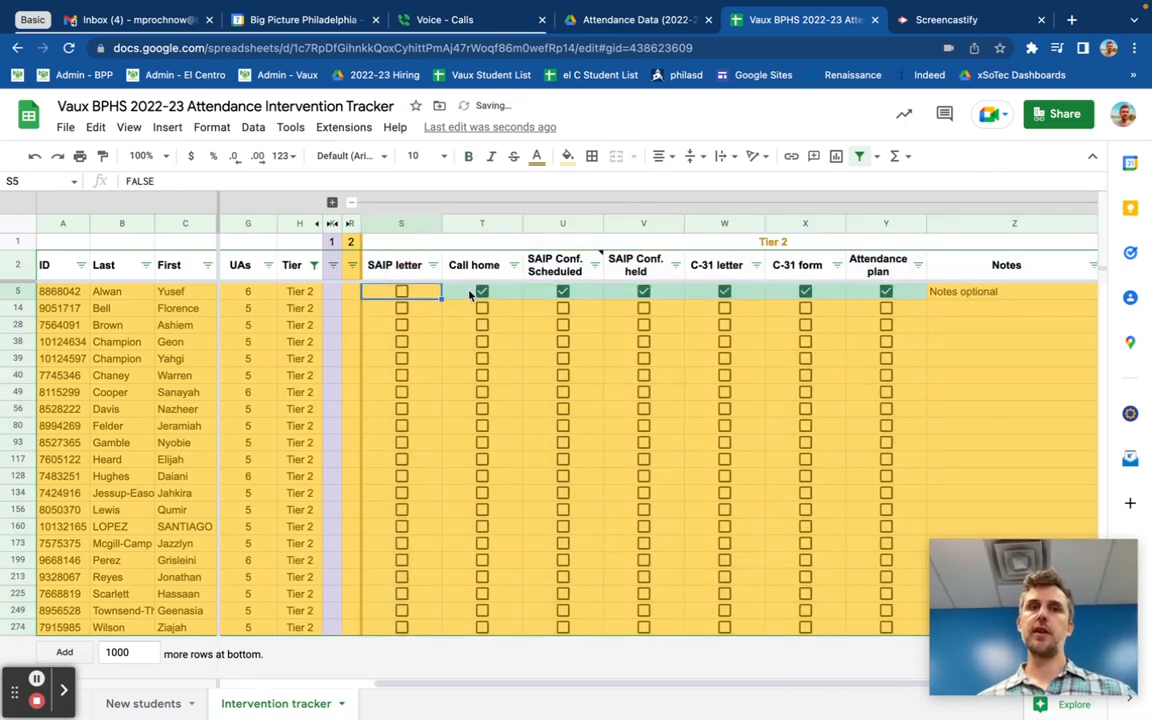
{"action": "left_click", "coordinate": [481, 291]}
{"action": "left_click", "coordinate": [562, 291]}
{"action": "left_click", "coordinate": [562, 291]}
{"action": "left_click", "coordinate": [482, 291]}
{"action": "left_click", "coordinate": [401, 291]}
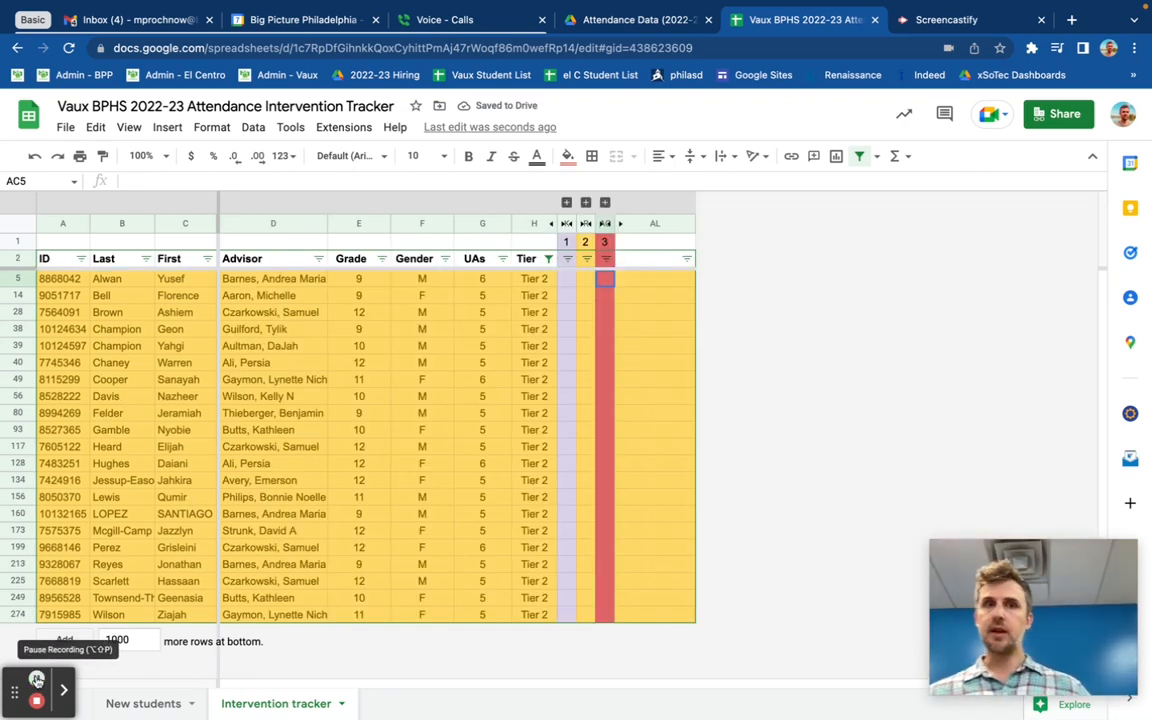
Step: Reset the Tier filter to select all values so every student shows
{"action": "left_click", "coordinate": [548, 259]}
{"action": "left_click", "coordinate": [354, 457]}
{"action": "left_click", "coordinate": [513, 656]}
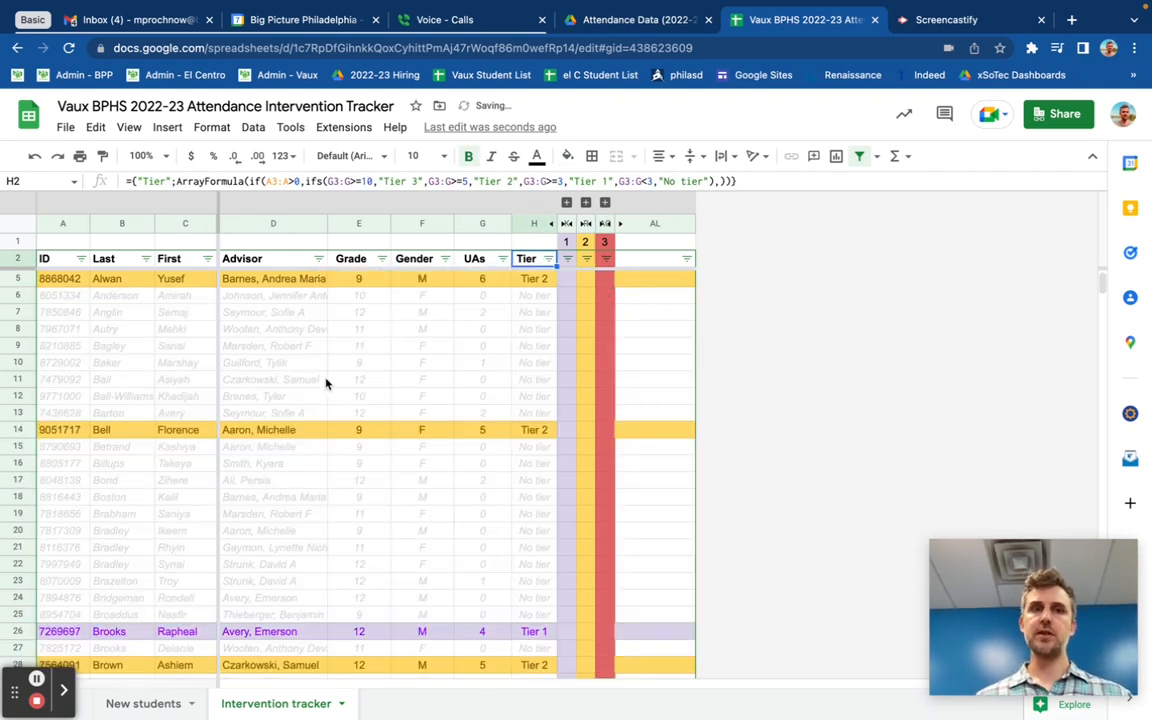
{"action": "scroll", "coordinate": [326, 381], "scroll_direction": "down", "scroll_amount": 1}
{"action": "scroll", "coordinate": [326, 381], "scroll_direction": "up", "scroll_amount": 1}
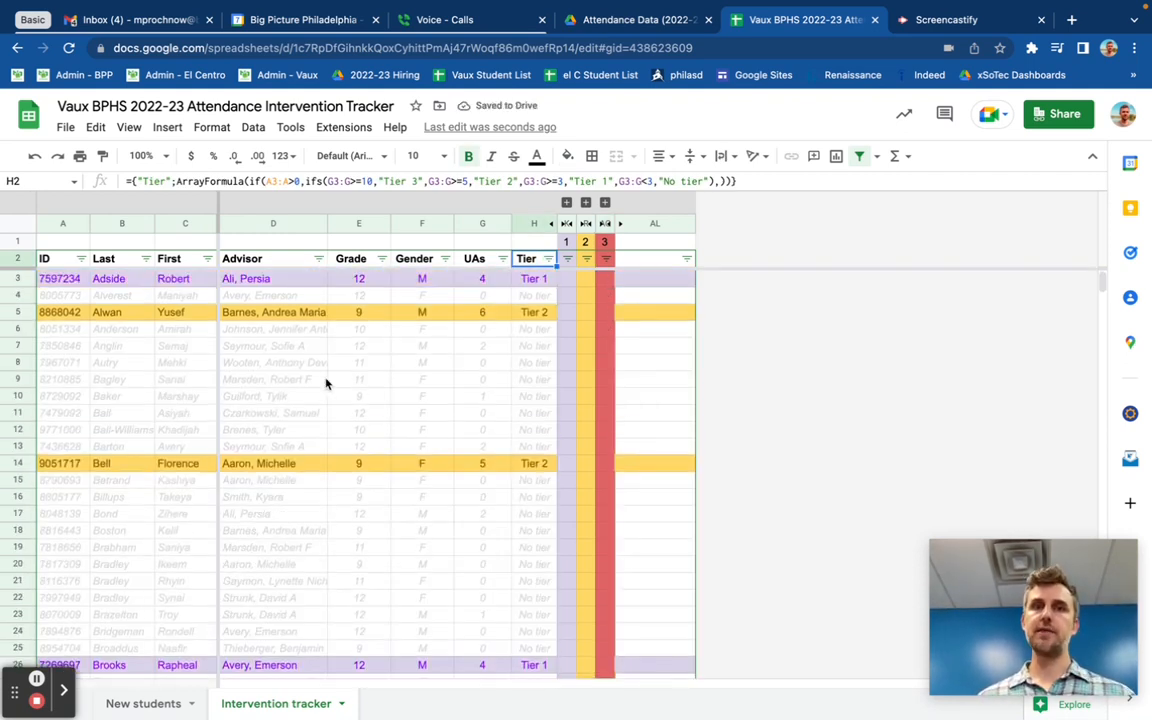
Step: Copy the three new-student rows from the New students sheet
{"action": "left_click", "coordinate": [155, 704]}
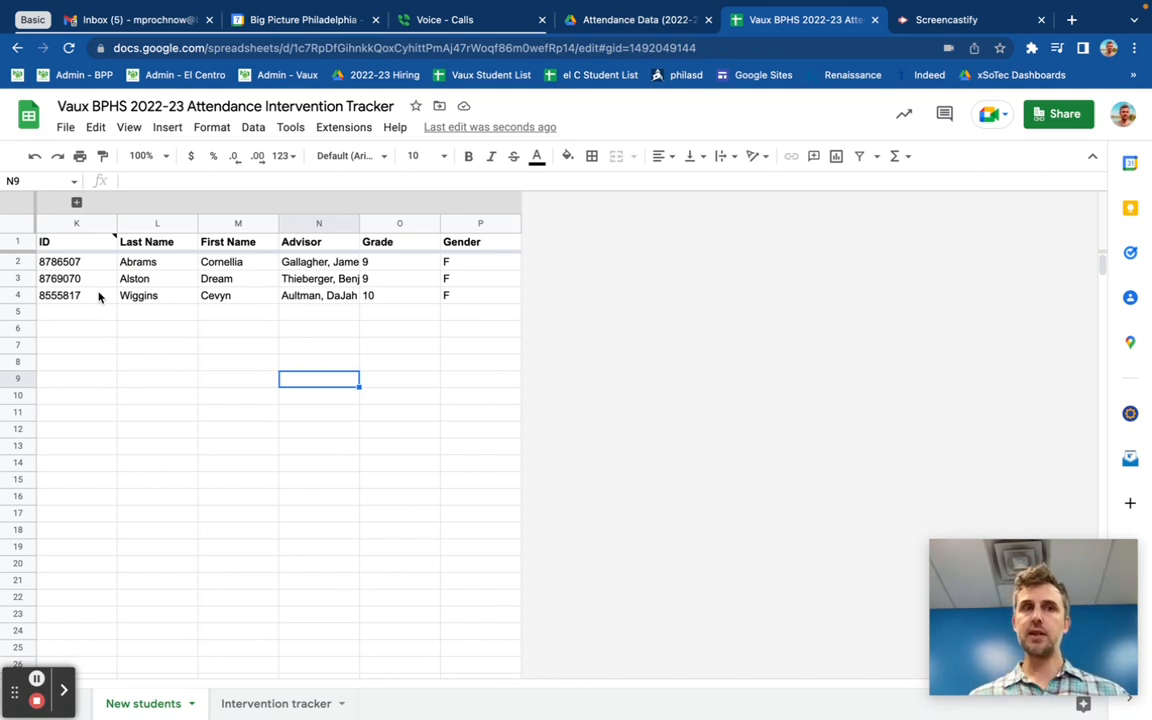
{"action": "left_click_drag", "start_coordinate": [82, 262], "coordinate": [478, 295]}
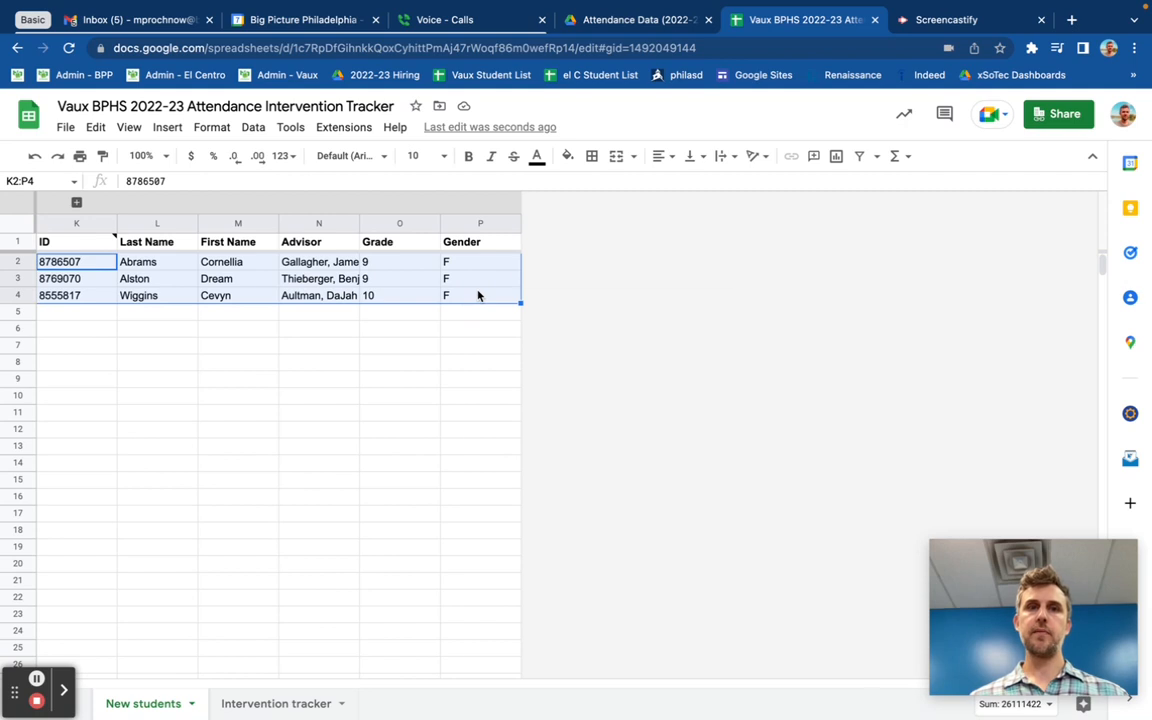
{"action": "right_click", "coordinate": [478, 295]}
{"action": "left_click", "coordinate": [536, 334]}
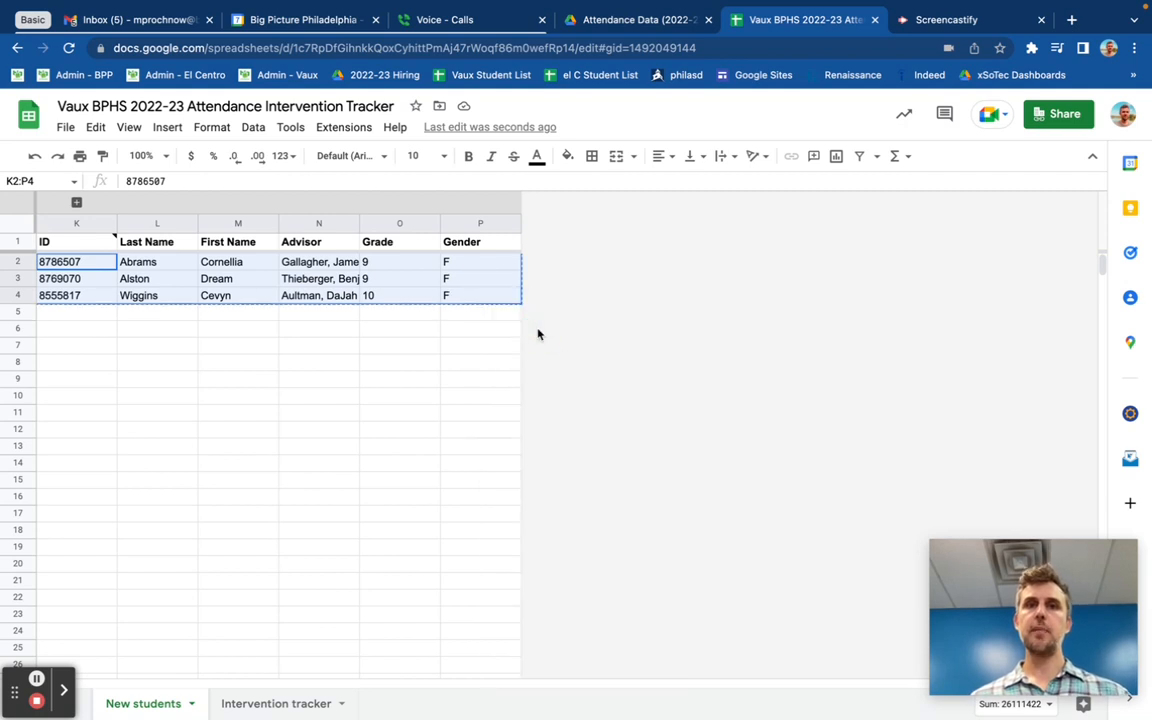
Step: Paste the copied new-student rows as values only into the first empty row below the last student in the Intervention tracker
{"action": "left_click", "coordinate": [266, 705]}
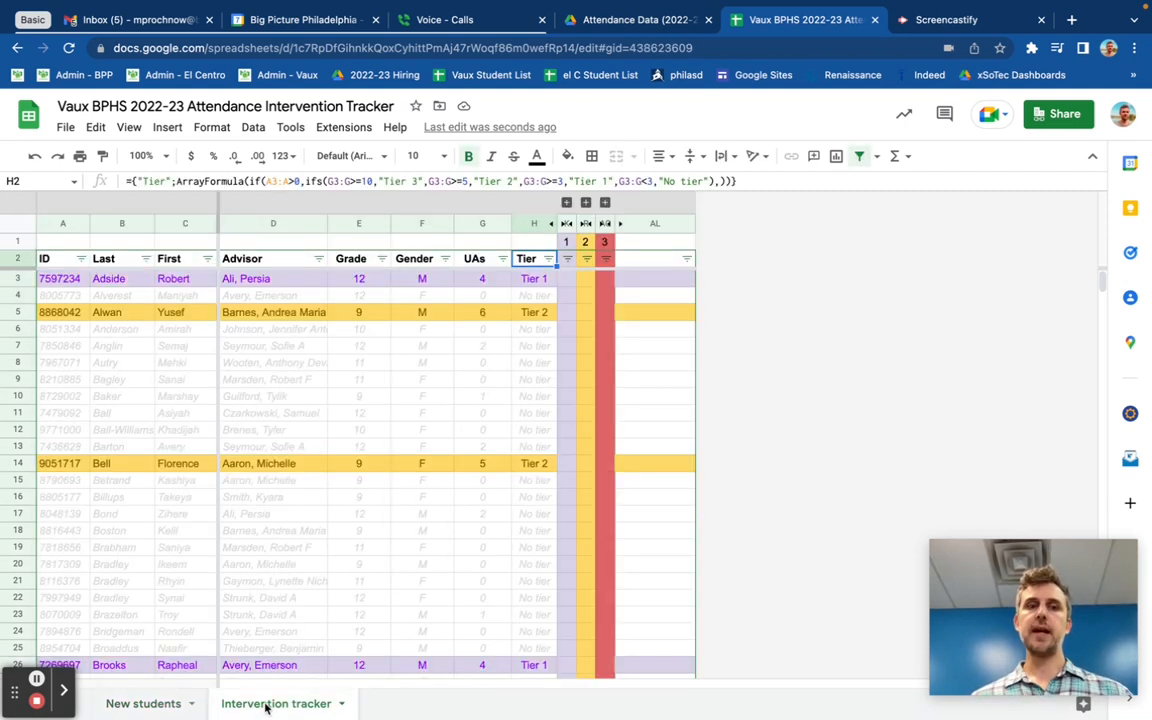
{"action": "left_click", "coordinate": [72, 548]}
{"action": "key", "text": "ctrl+Down"}
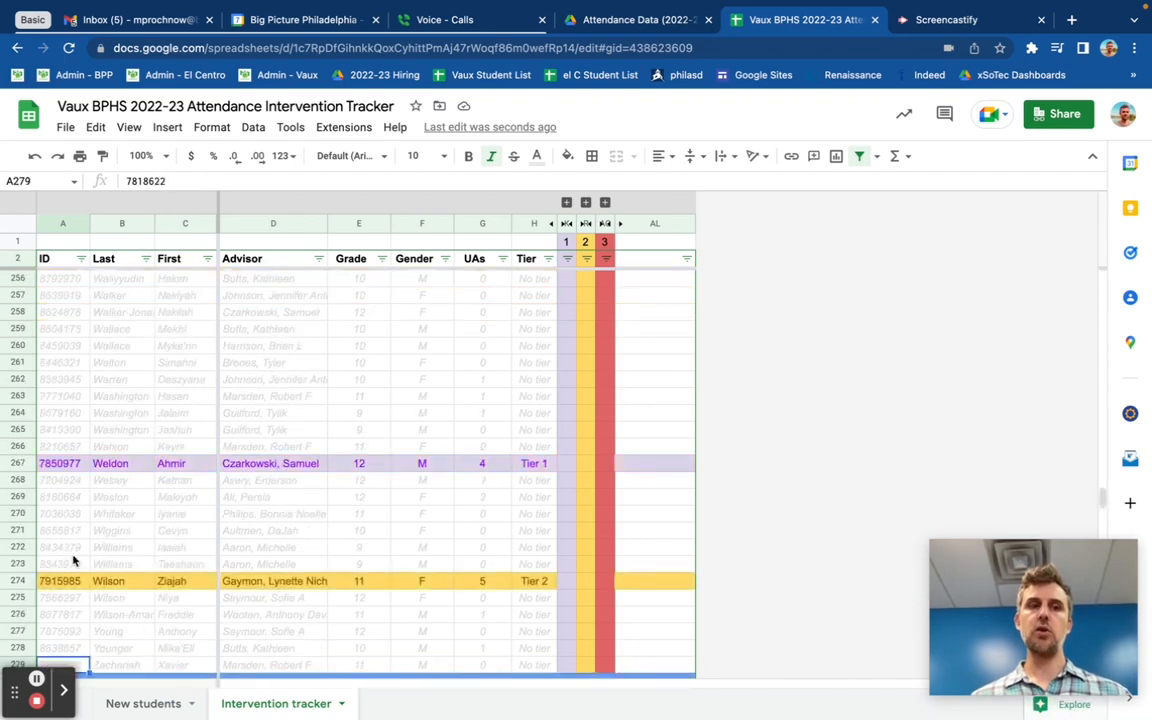
{"action": "scroll", "coordinate": [72, 560], "scroll_direction": "down", "scroll_amount": 6}
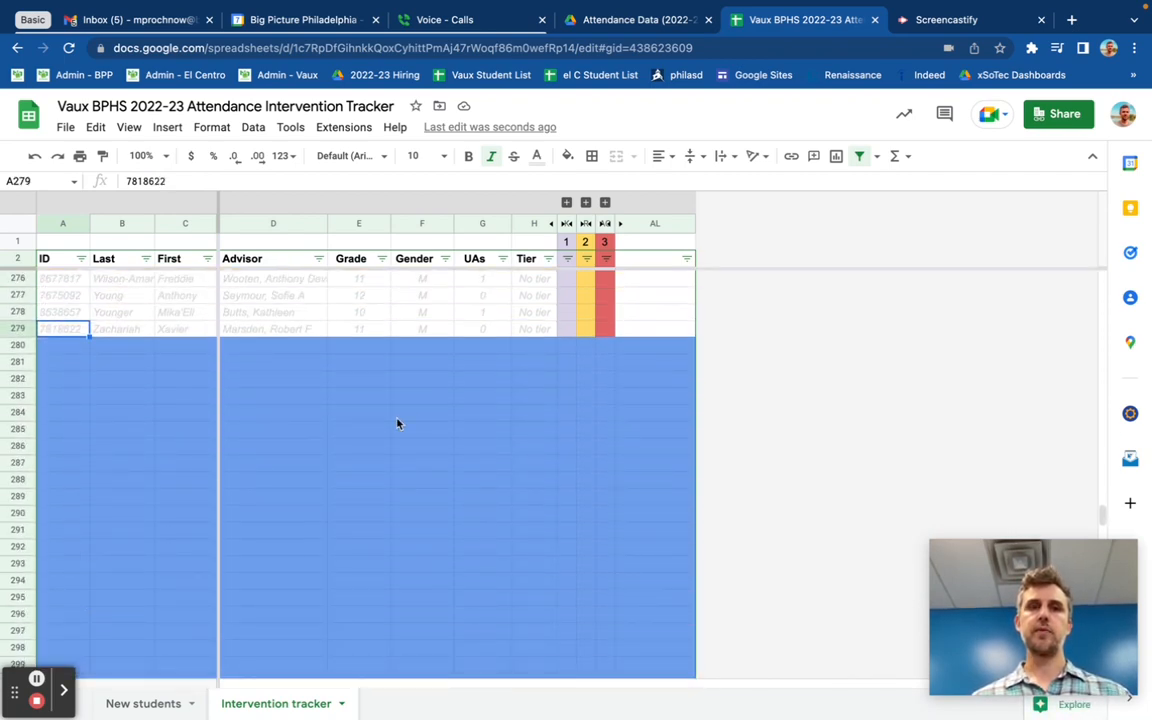
{"action": "left_click", "coordinate": [65, 347]}
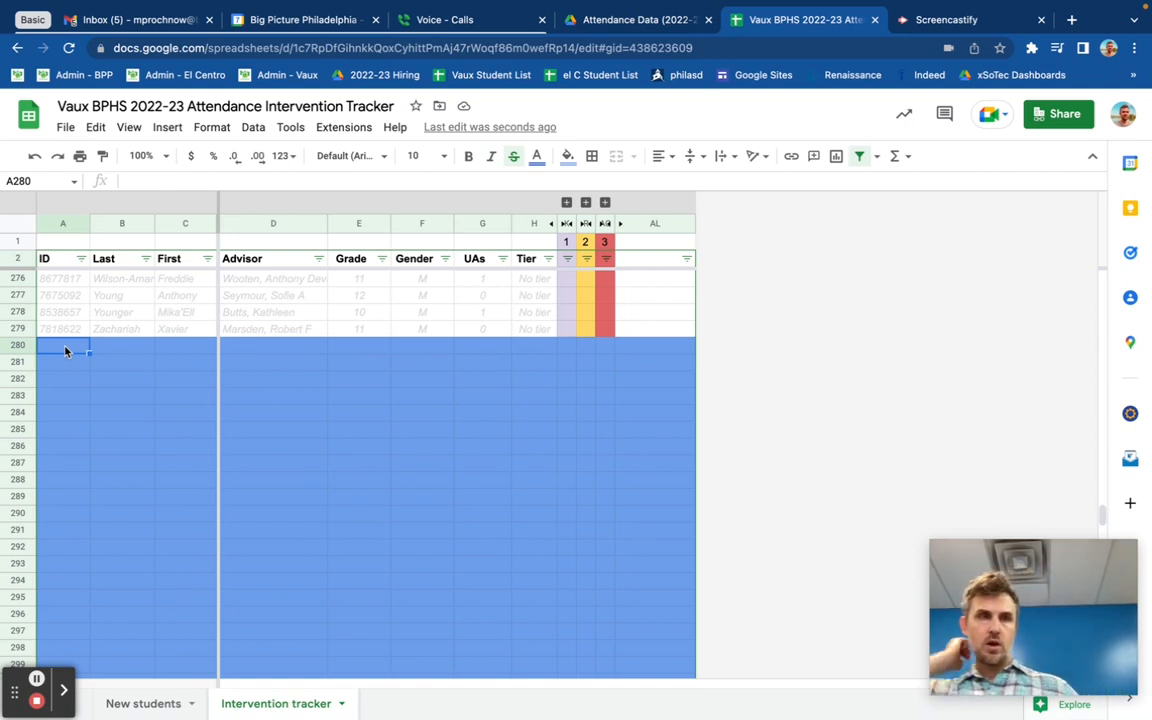
{"action": "right_click", "coordinate": [65, 349]}
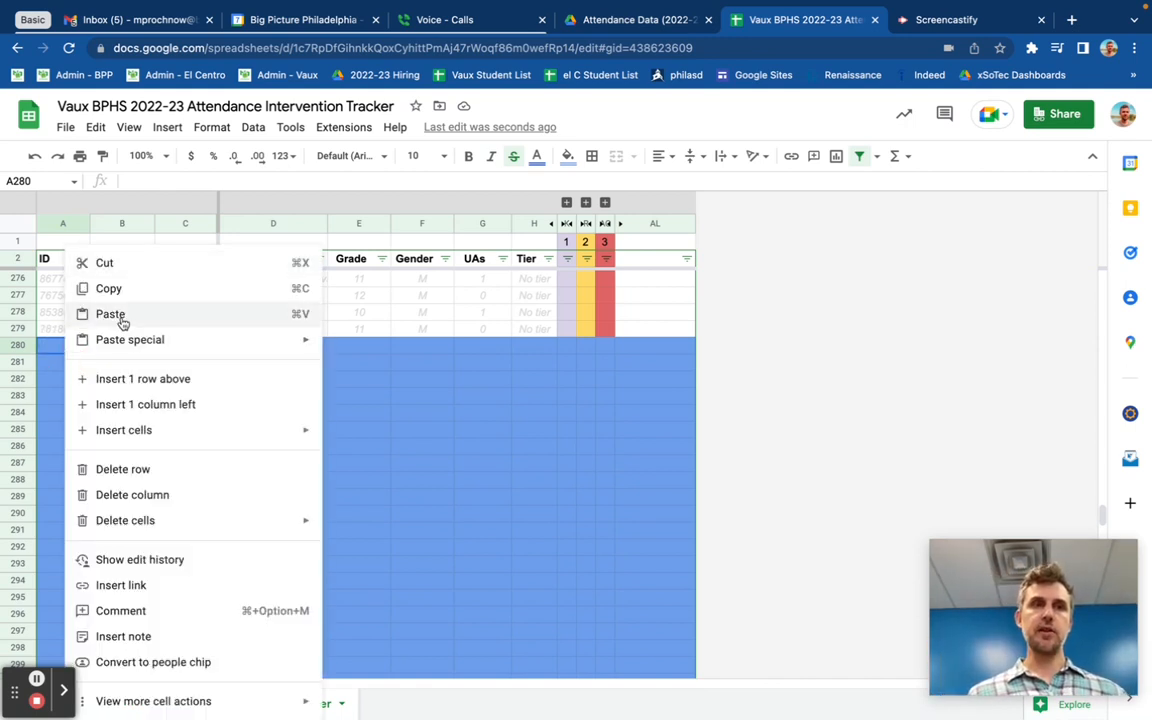
{"action": "mouse_move", "coordinate": [147, 337]}
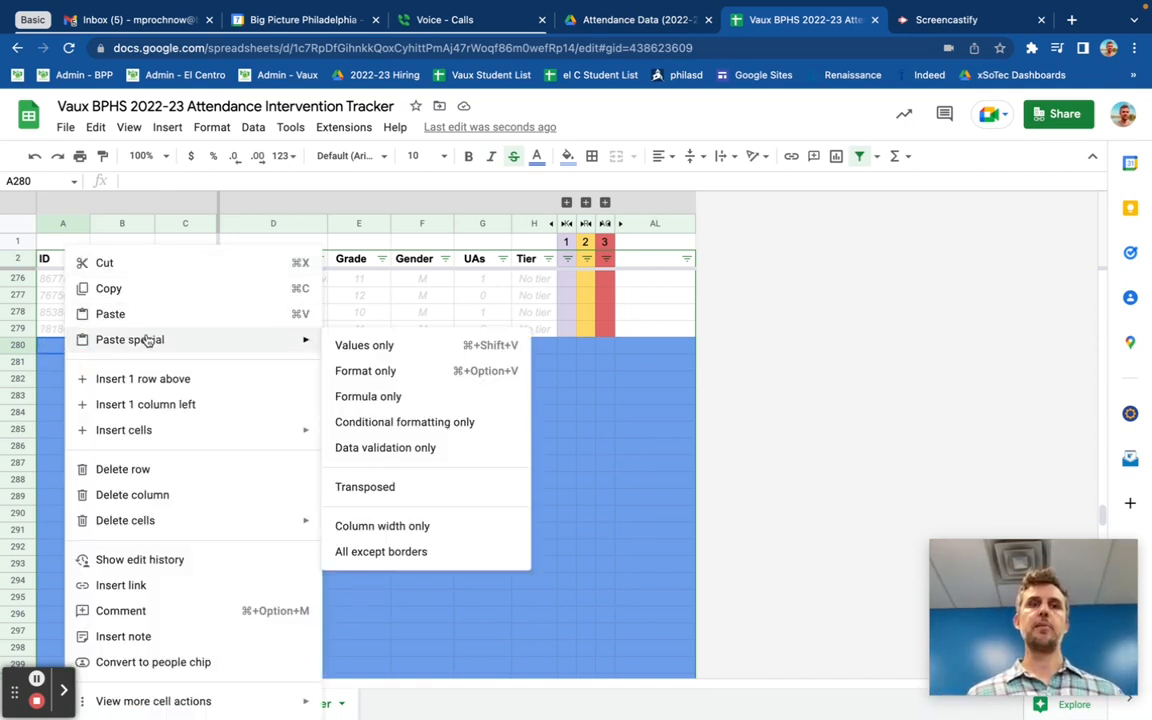
{"action": "left_click", "coordinate": [409, 347]}
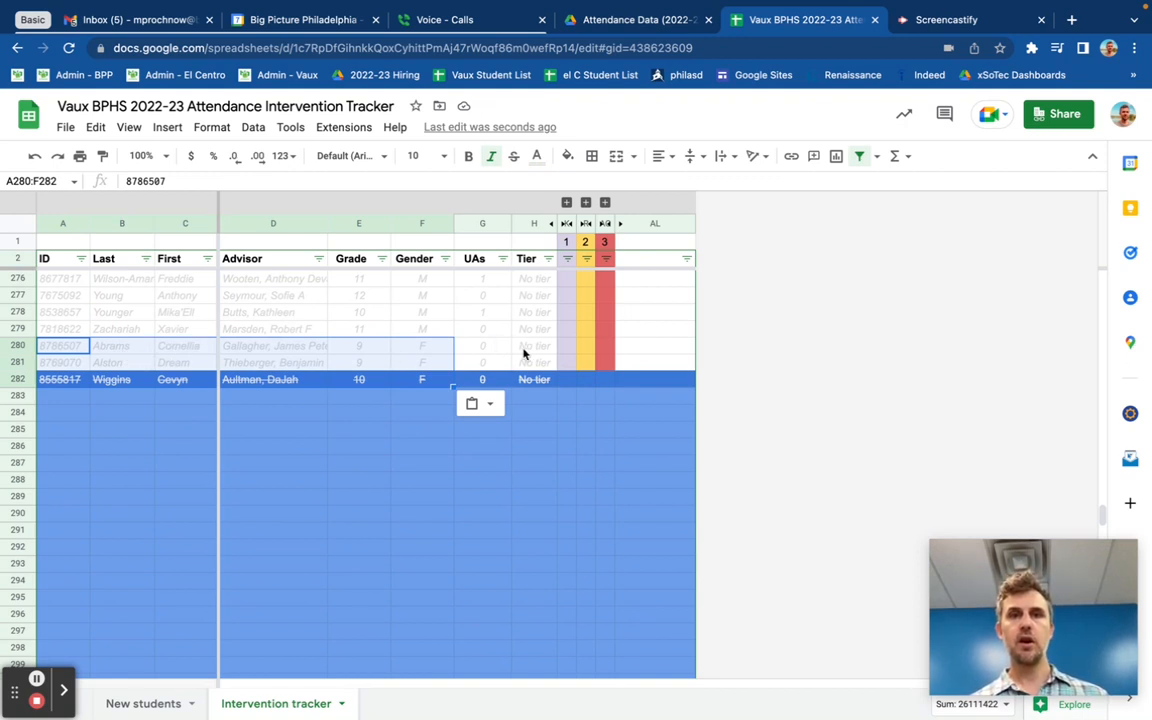
Step: Expand and collapse the Tier 1, Tier 2 and Tier 3 column groups to check the checkboxes on the newly pasted rows
{"action": "left_click", "coordinate": [378, 348]}
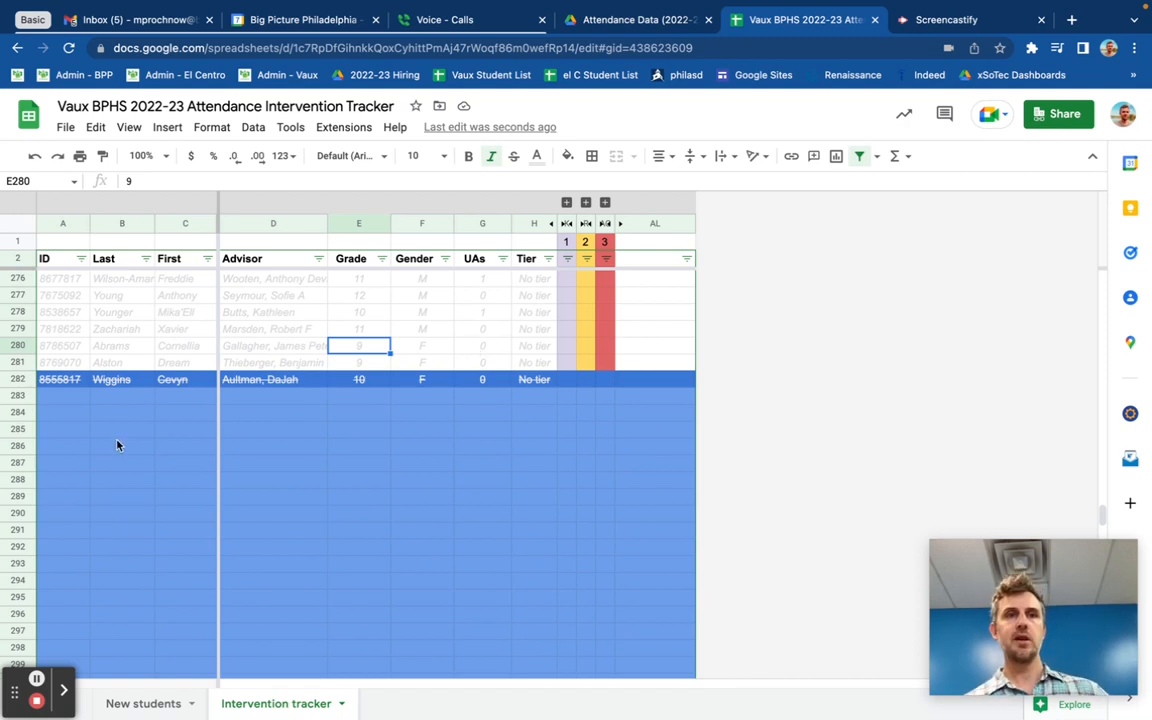
{"action": "scroll", "coordinate": [117, 445], "scroll_direction": "up", "scroll_amount": 3}
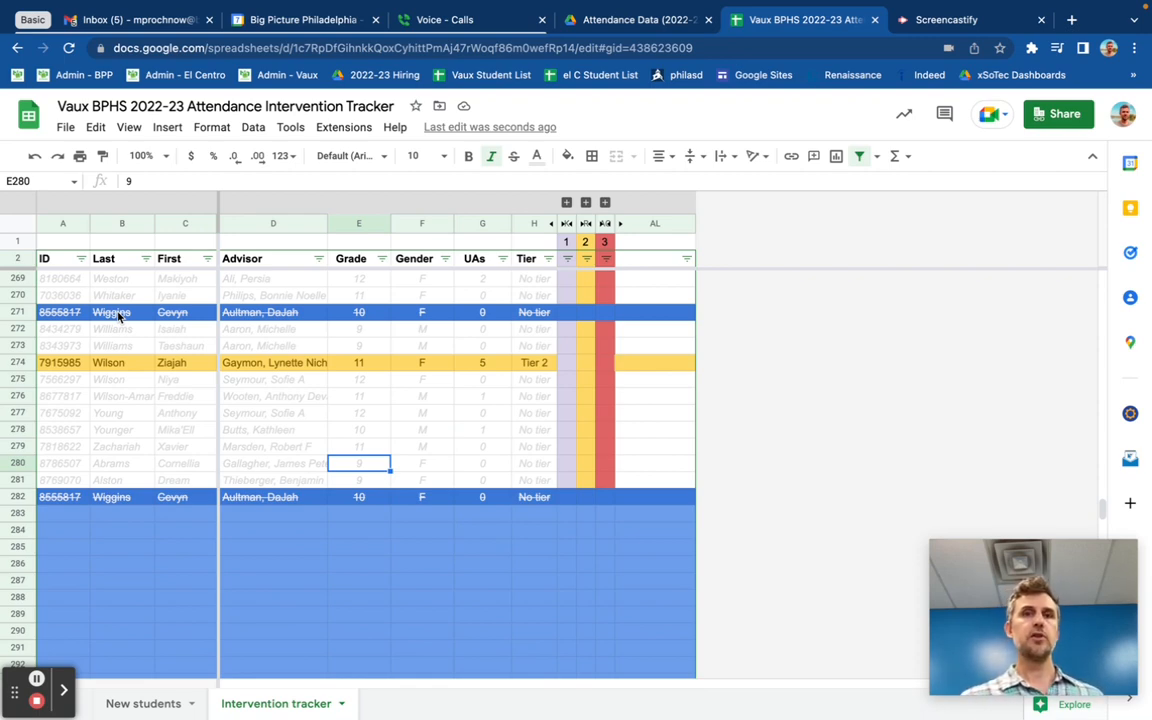
{"action": "left_click", "coordinate": [566, 202]}
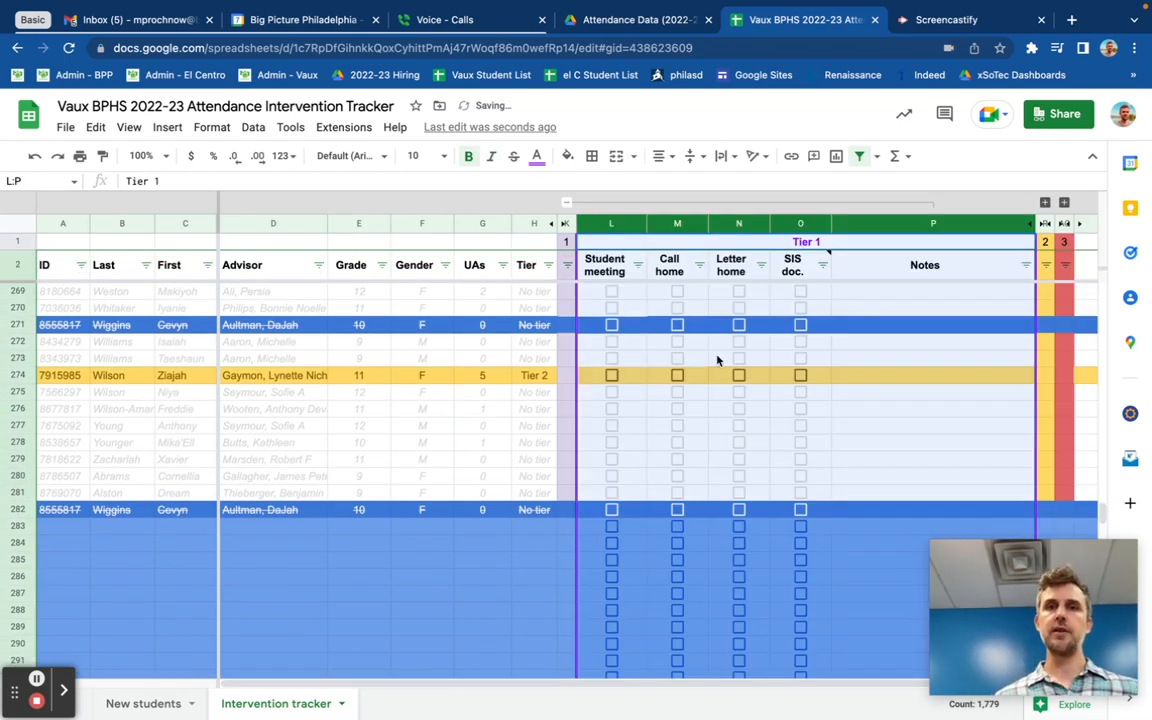
{"action": "scroll", "coordinate": [717, 360], "scroll_direction": "right", "scroll_amount": 2}
{"action": "left_click", "coordinate": [458, 202]}
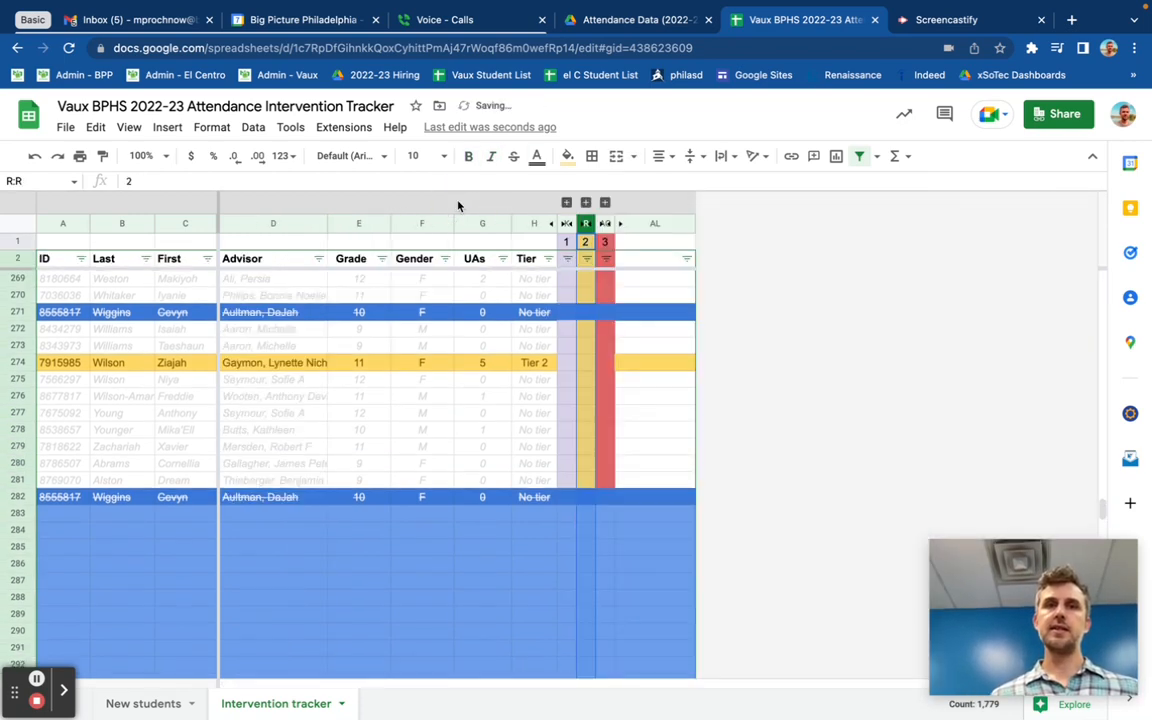
{"action": "left_click", "coordinate": [586, 203]}
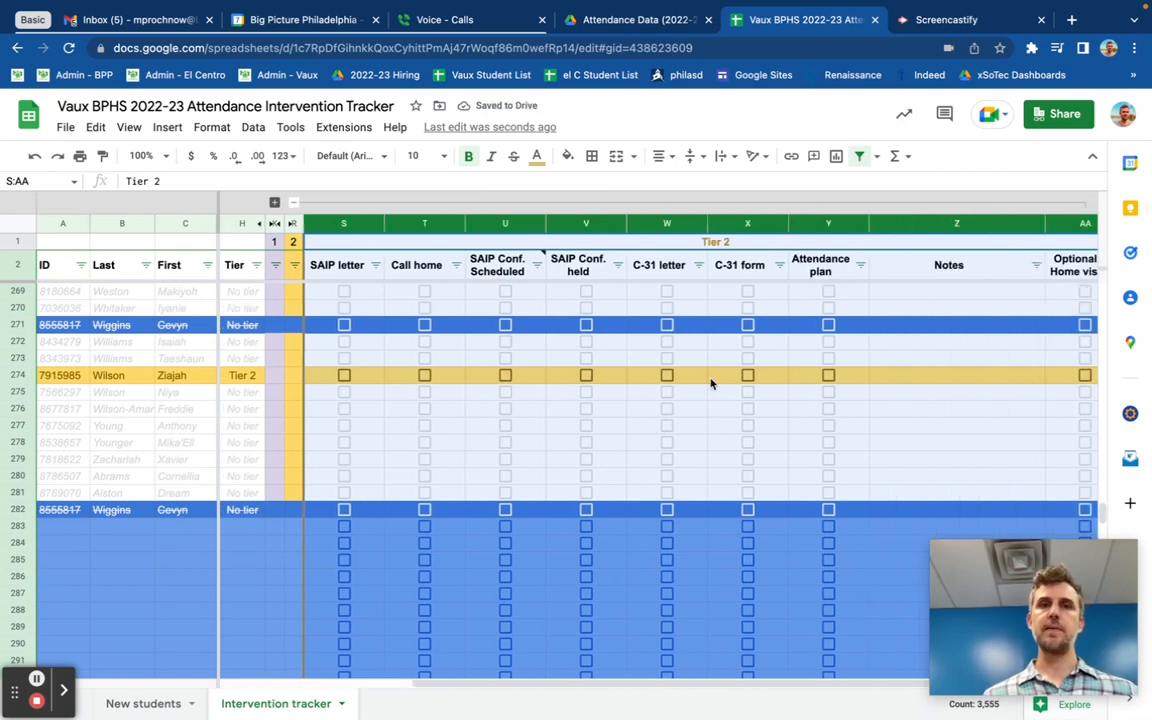
{"action": "scroll", "coordinate": [711, 383], "scroll_direction": "right", "scroll_amount": 2}
{"action": "scroll", "coordinate": [711, 383], "scroll_direction": "left", "scroll_amount": 3}
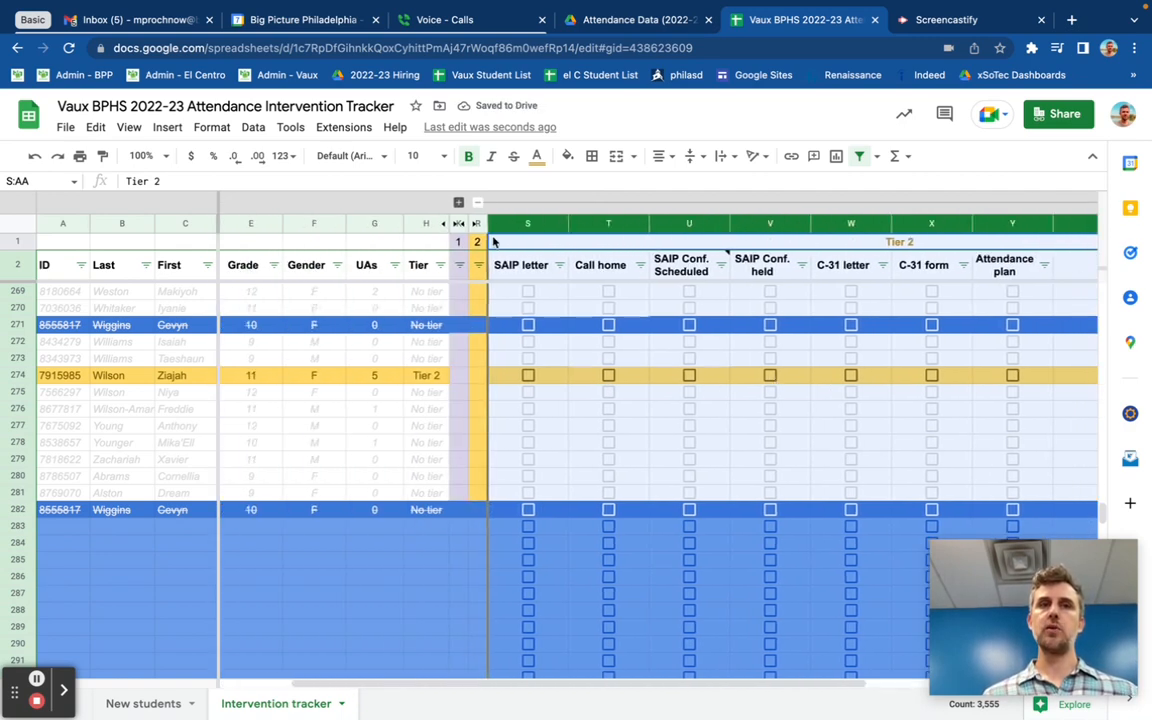
{"action": "left_click", "coordinate": [463, 202]}
{"action": "left_click", "coordinate": [605, 202]}
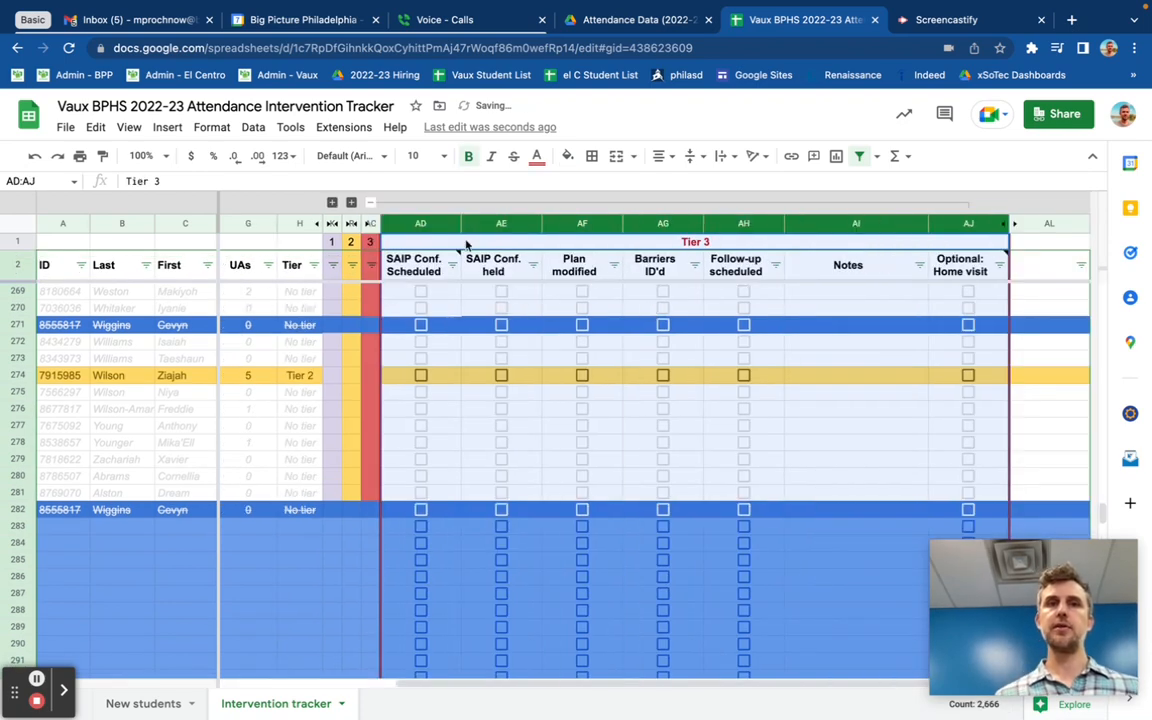
{"action": "left_click", "coordinate": [370, 202]}
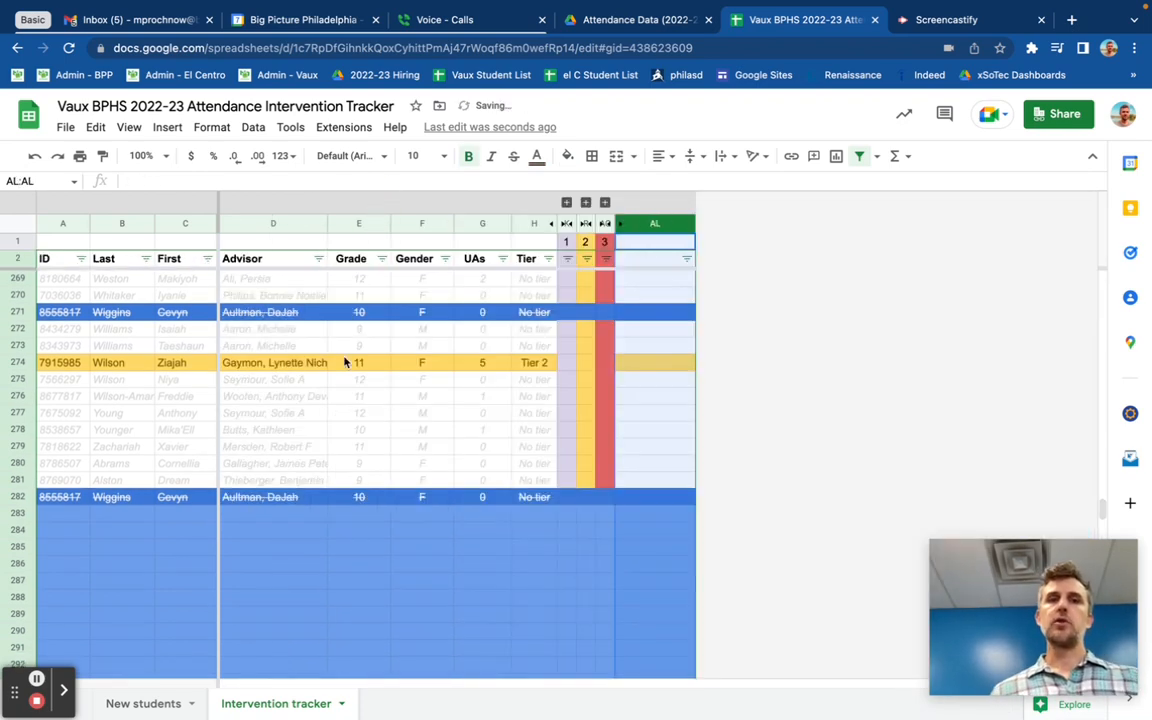
Step: Delete the duplicate student row 282 at the end of the pasted rows
{"action": "scroll", "coordinate": [345, 361], "scroll_direction": "up", "scroll_amount": 1}
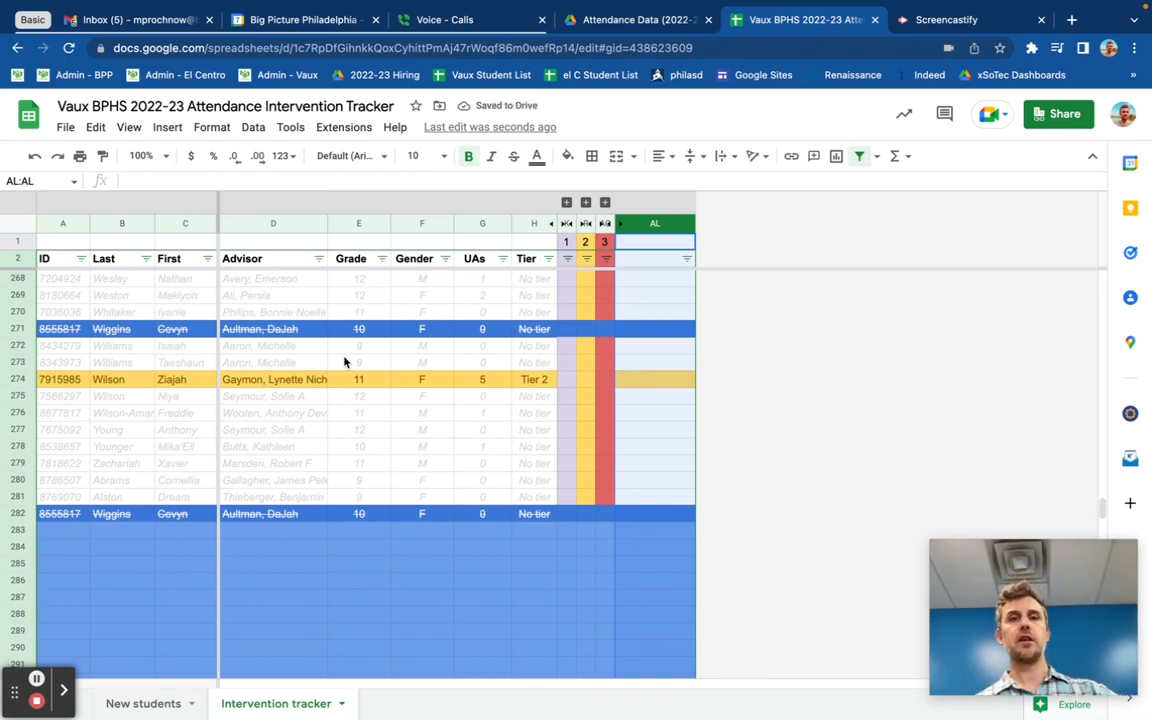
{"action": "left_click", "coordinate": [17, 513]}
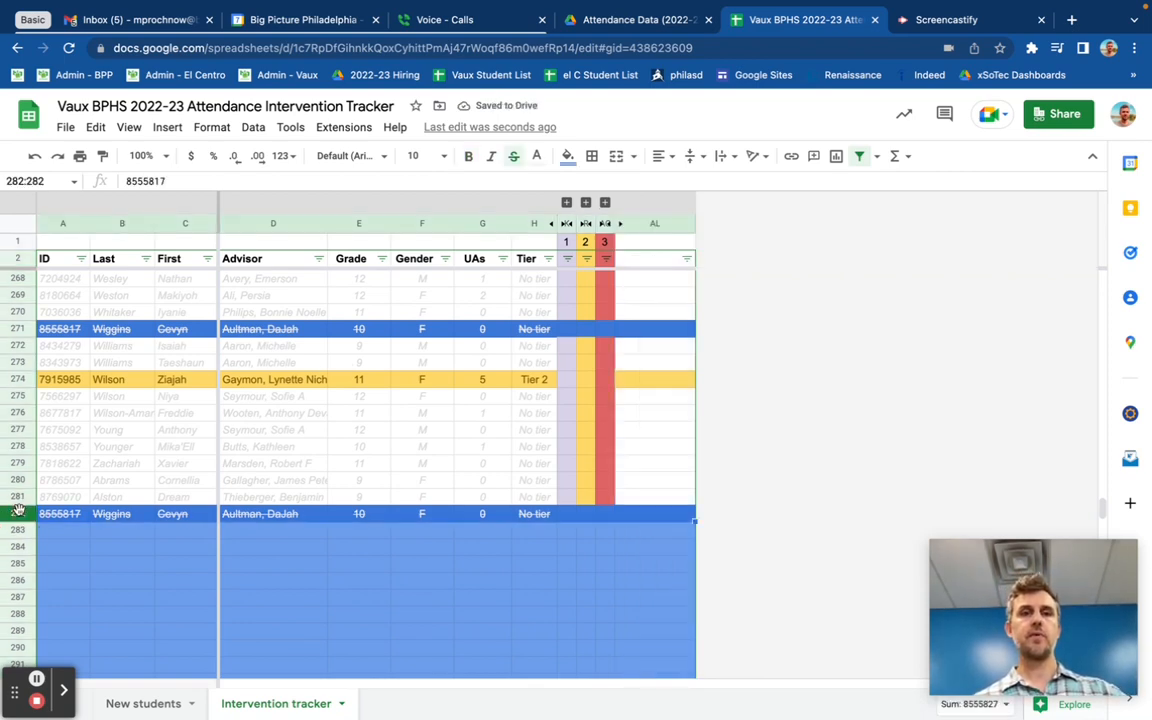
{"action": "right_click", "coordinate": [17, 510]}
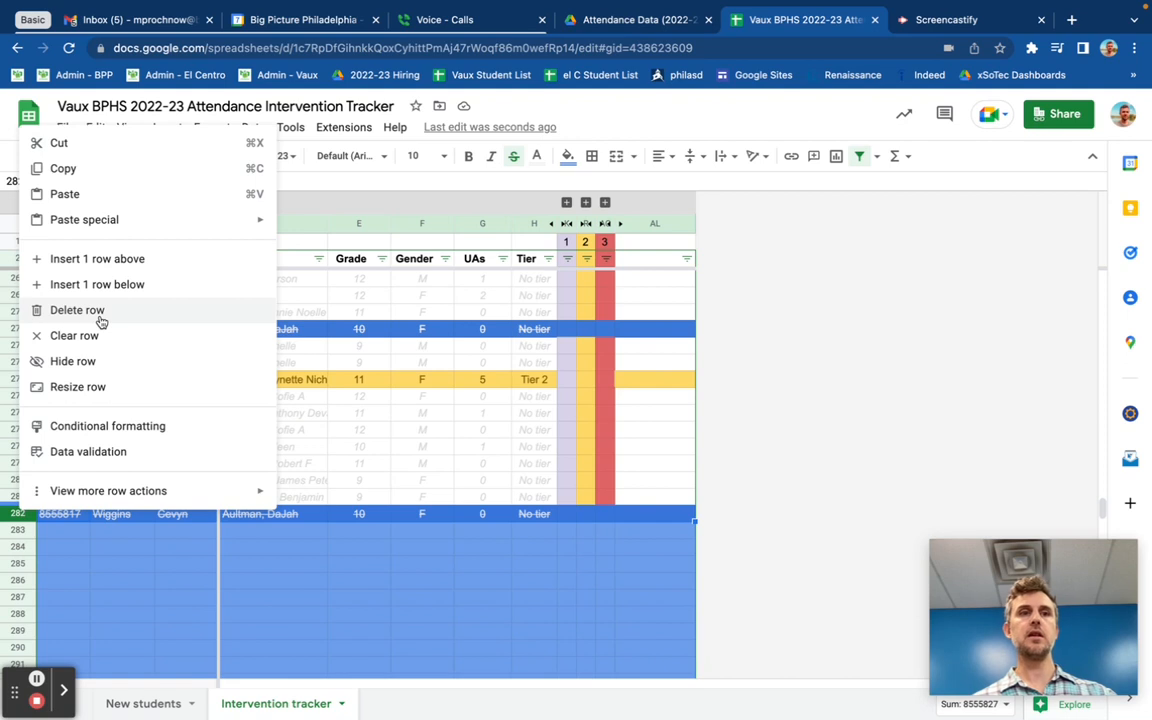
{"action": "left_click", "coordinate": [179, 553]}
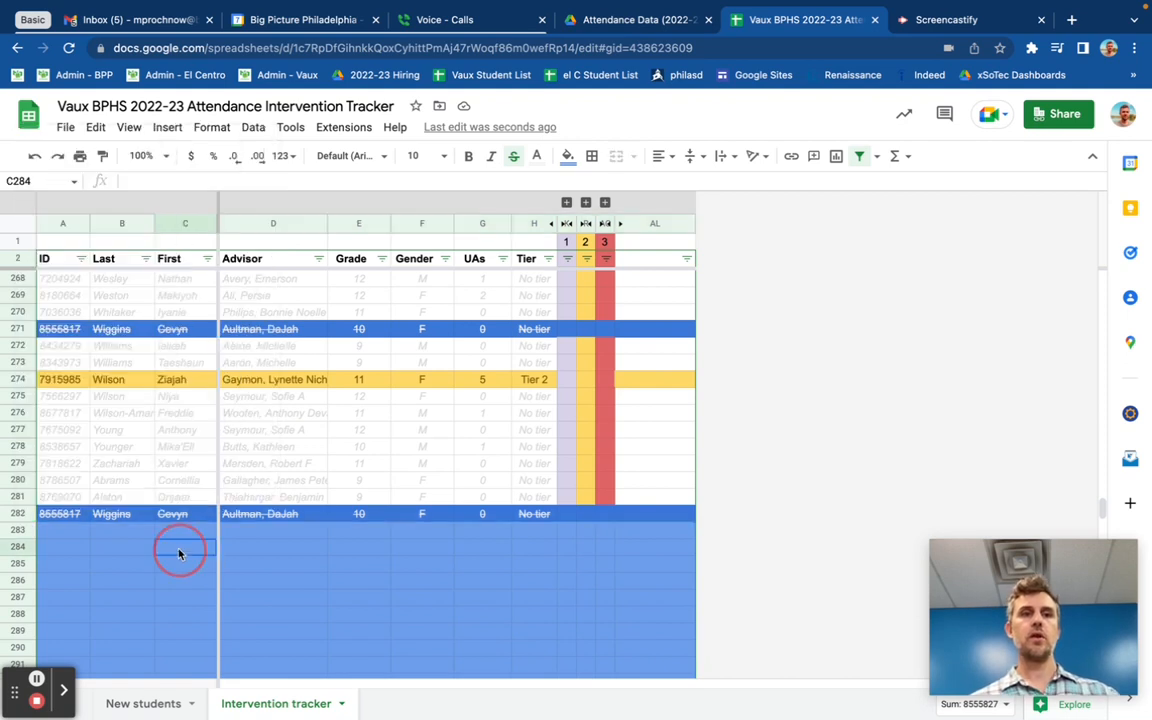
{"action": "right_click", "coordinate": [17, 514]}
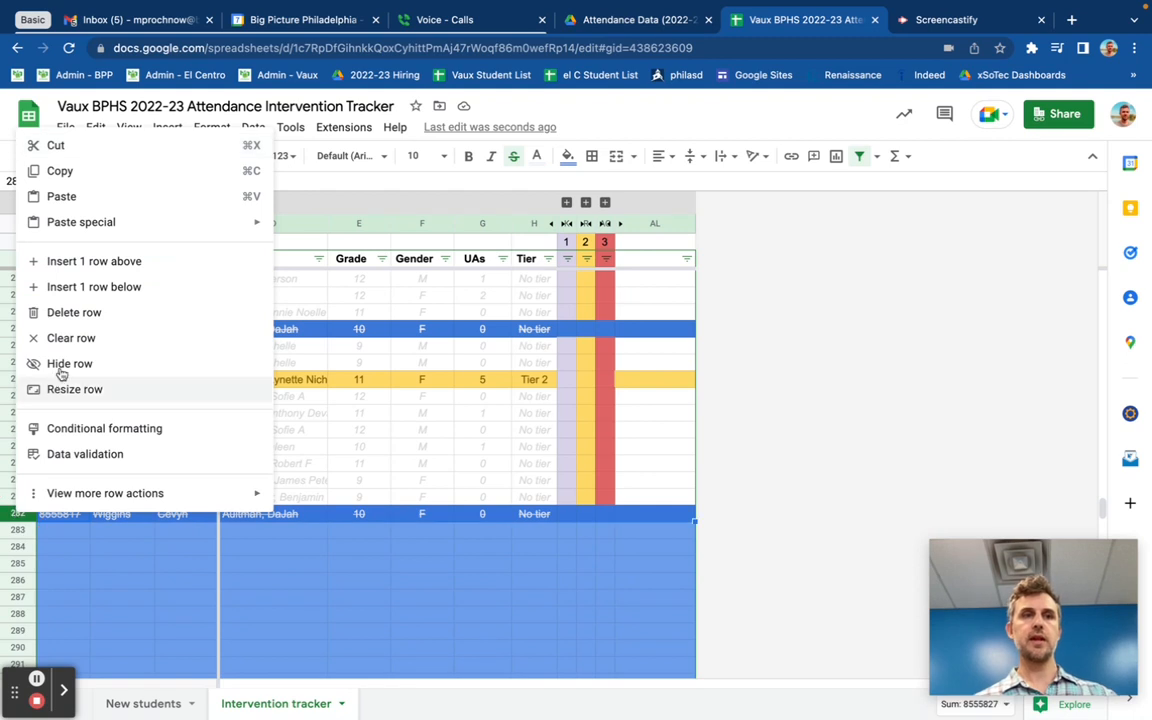
{"action": "left_click", "coordinate": [74, 313]}
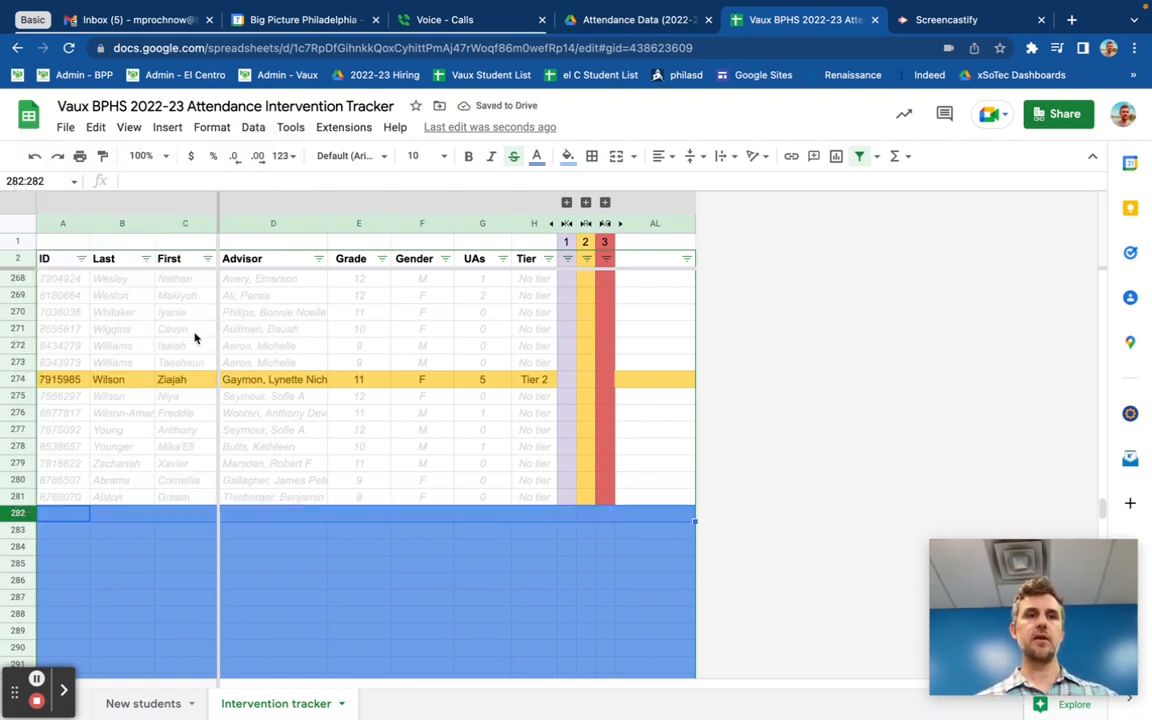
{"action": "left_click", "coordinate": [166, 702]}
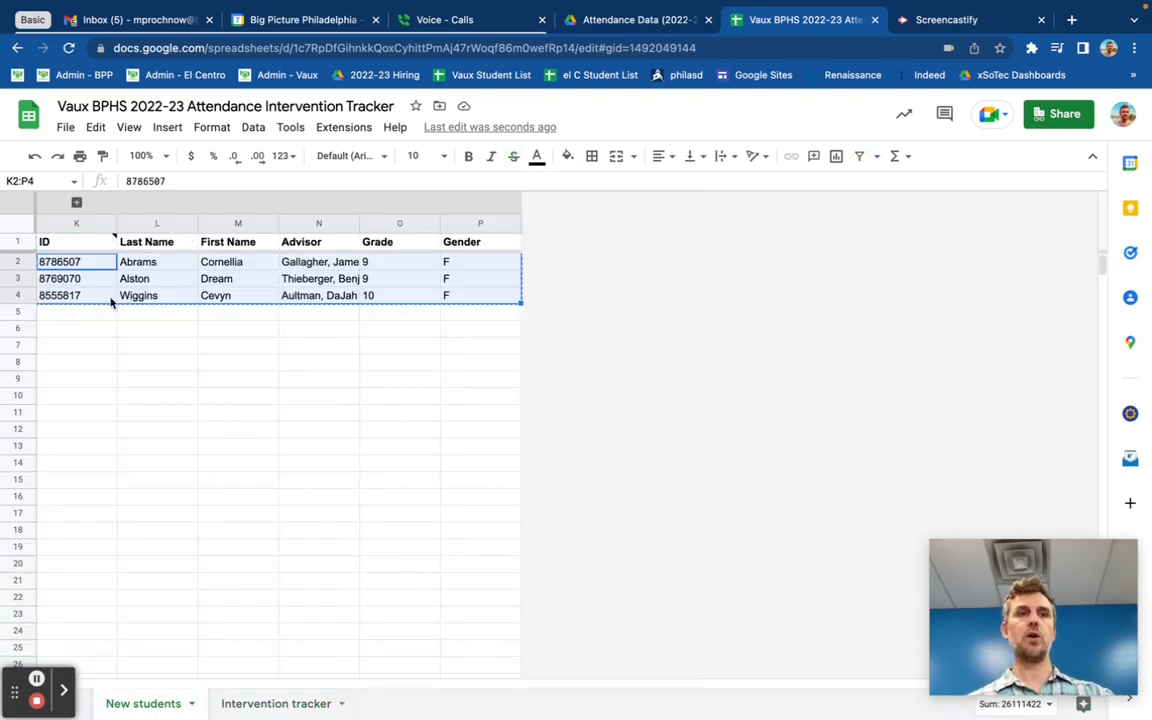
{"action": "left_click", "coordinate": [266, 702]}
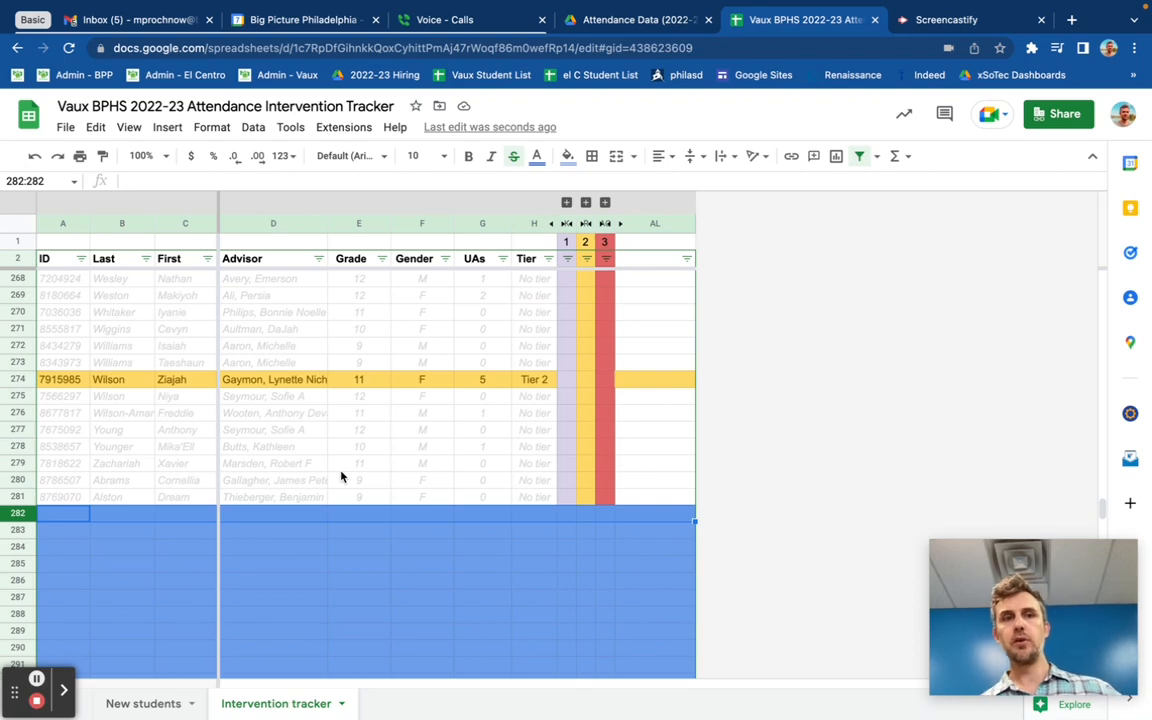
{"action": "right_click", "coordinate": [20, 449]}
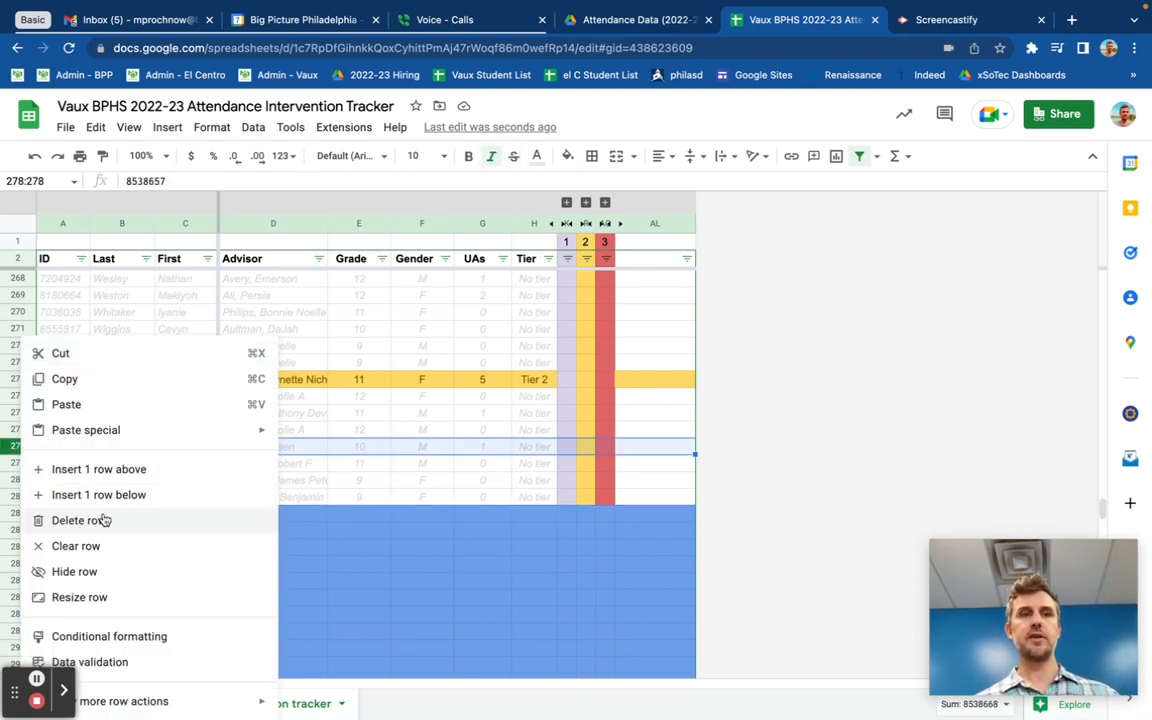
{"action": "left_click", "coordinate": [367, 446]}
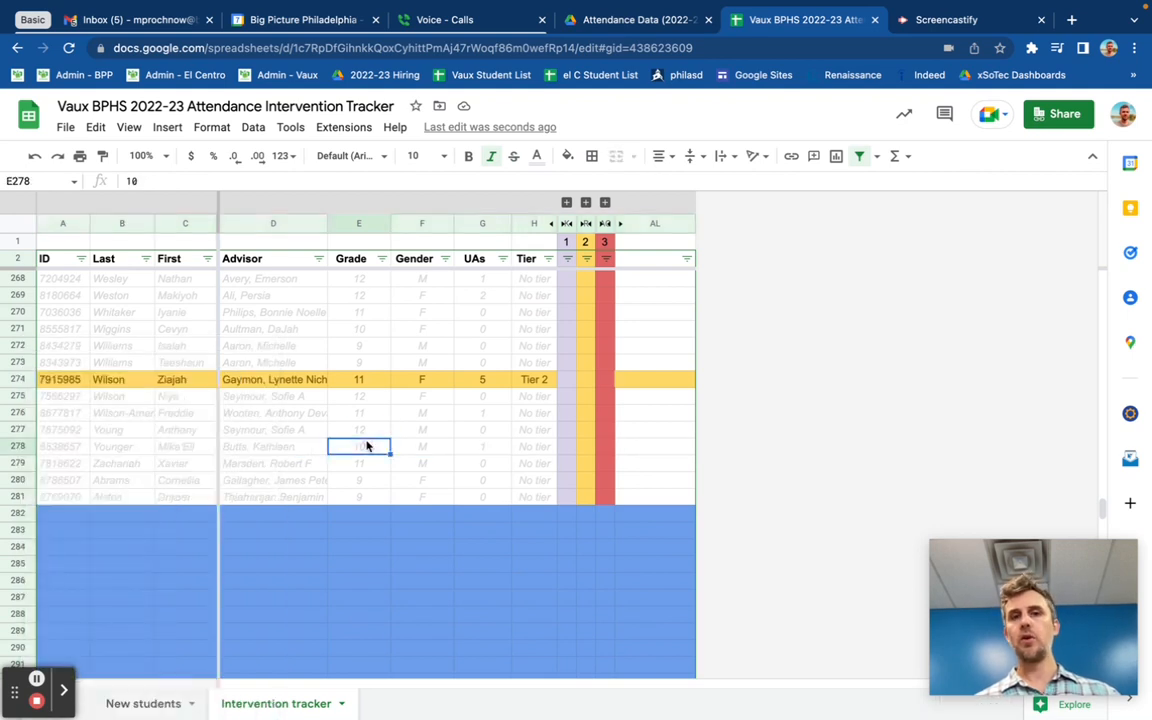